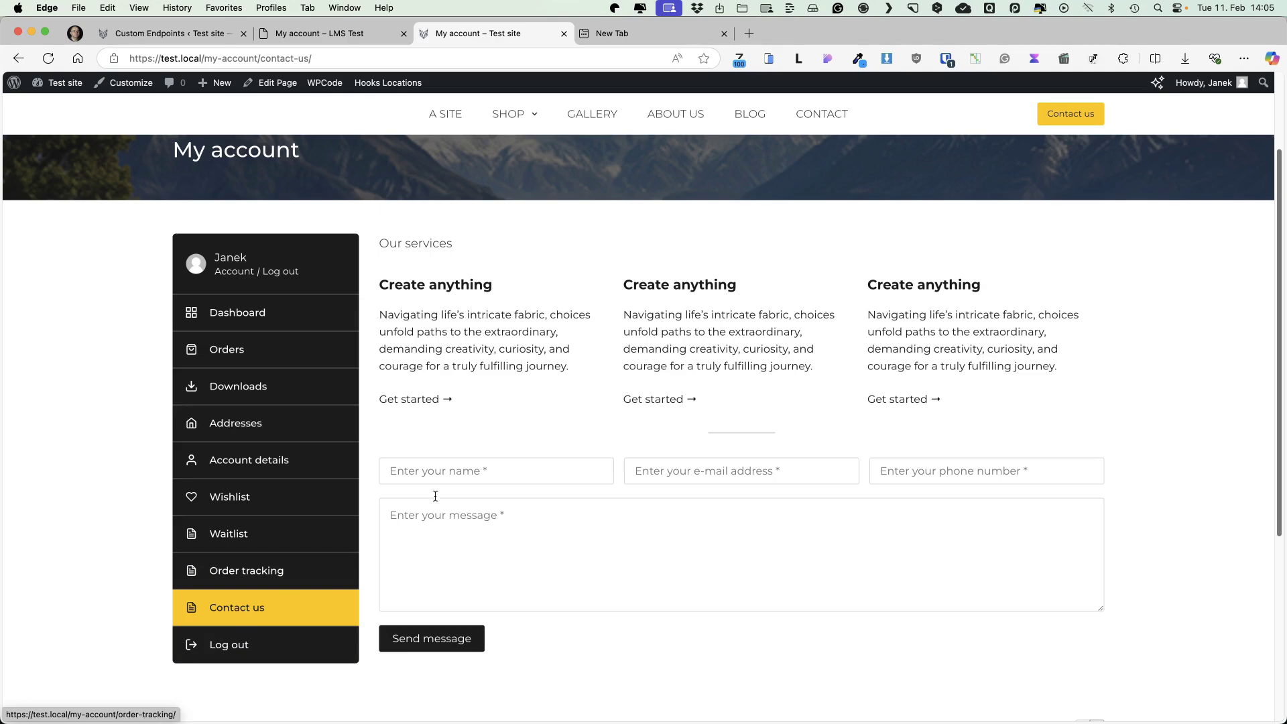
- View the Order tracking account page, and expand the Web Design Course progress under Your courses on the LMS Test site
{"action": "left_click", "coordinate": [229, 569]}
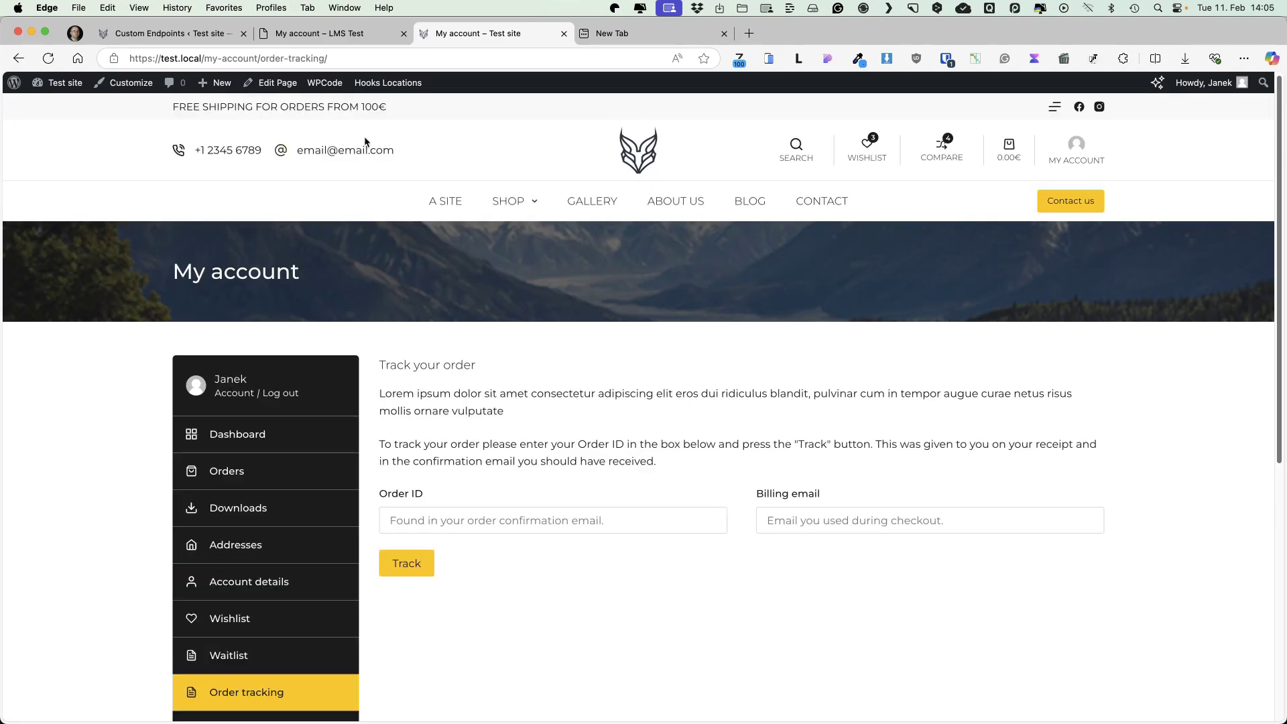
{"action": "key", "text": "ctrl+shift+Tab"}
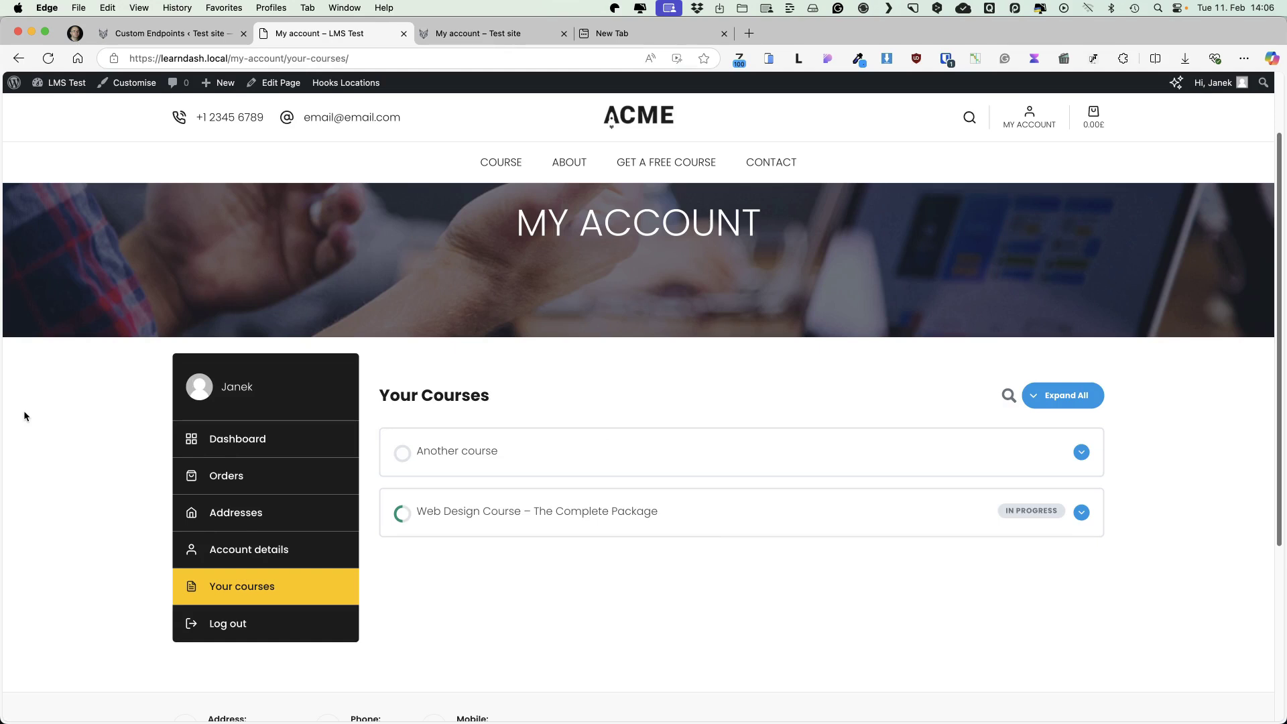
{"action": "left_click", "coordinate": [1081, 512]}
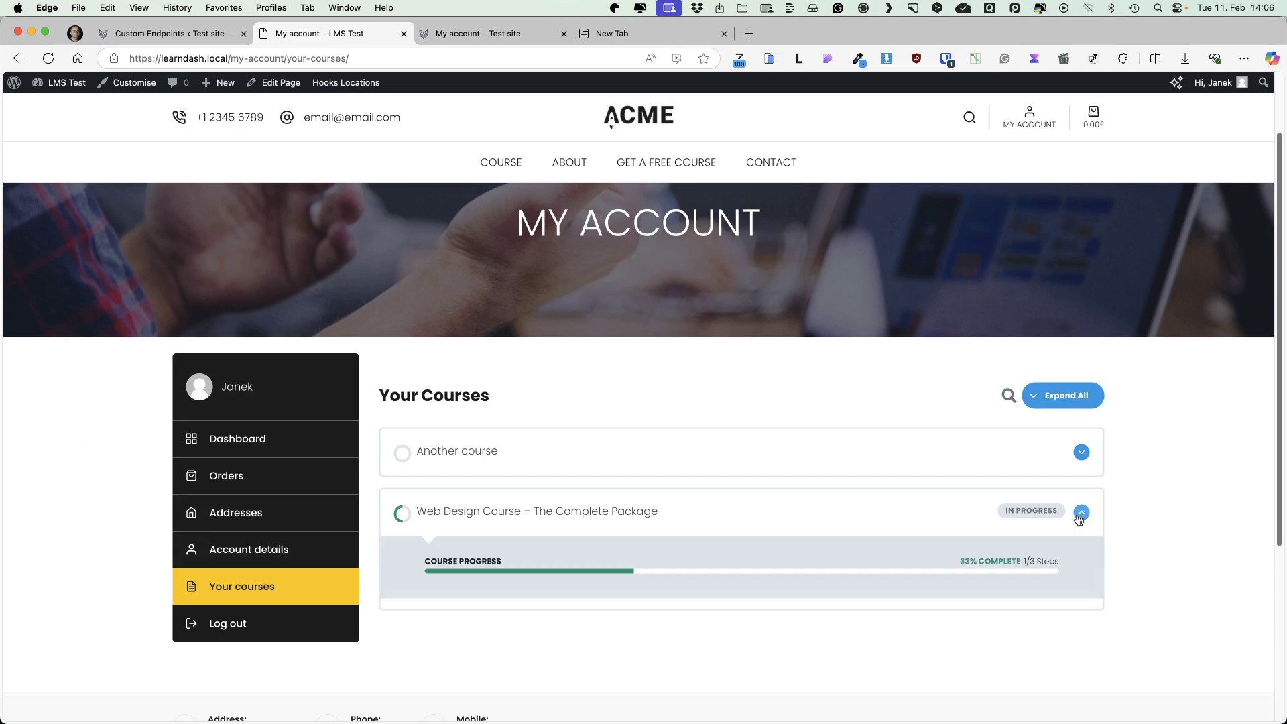
{"action": "scroll", "coordinate": [871, 469], "scroll_direction": "down", "scroll_amount": 2}
{"action": "left_click", "coordinate": [588, 446]}
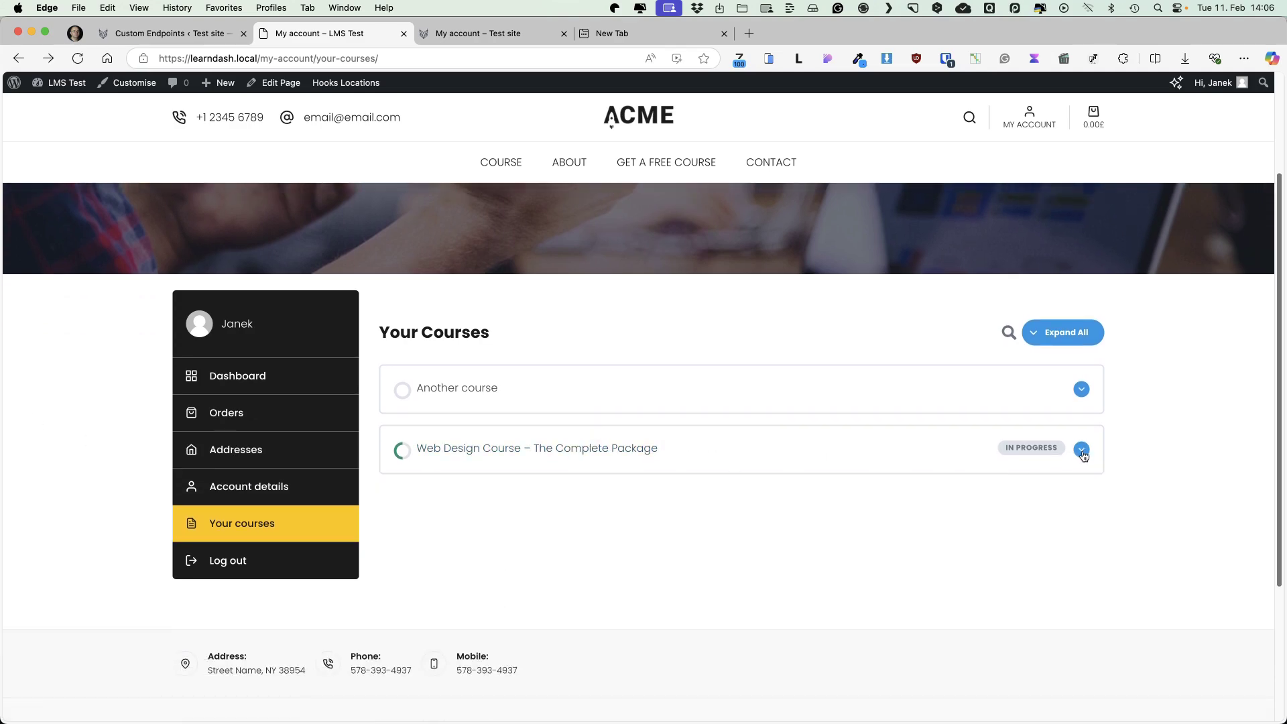
{"action": "left_click", "coordinate": [1081, 450]}
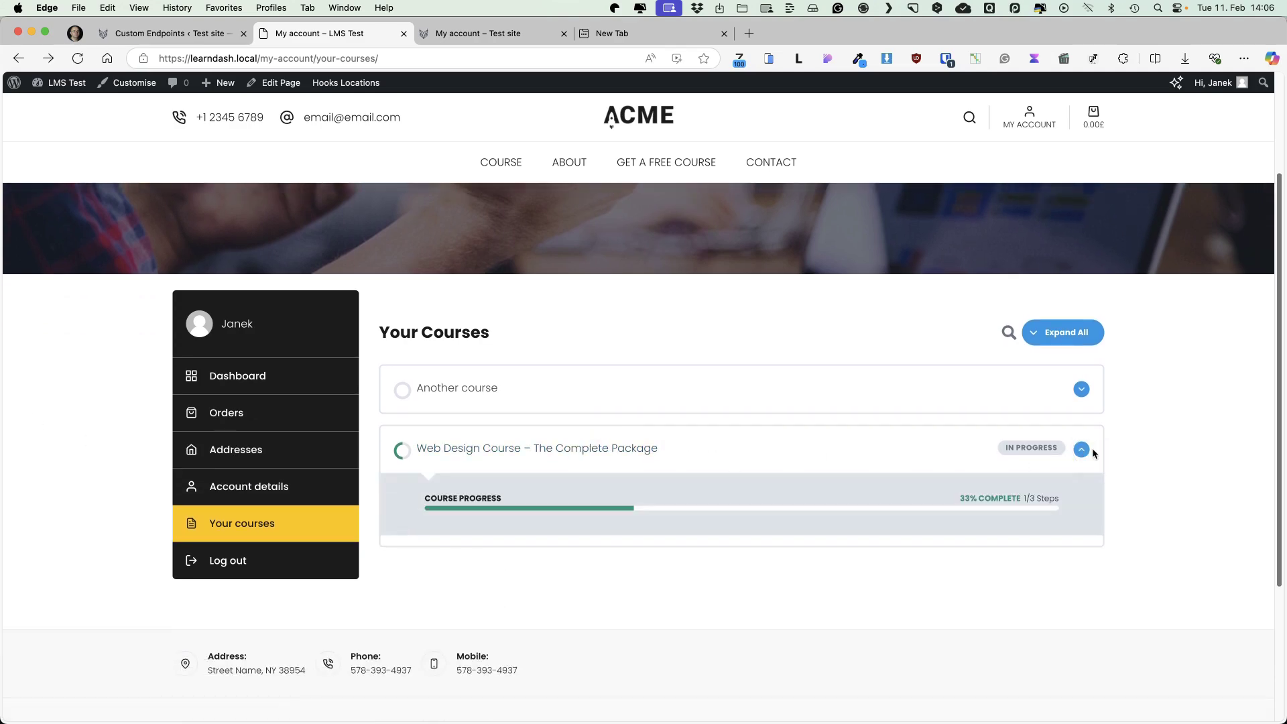
- Create and publish a custom endpoint on the Test site titled "Test" with the paragraph "This is my test info"
{"action": "left_click", "coordinate": [173, 32]}
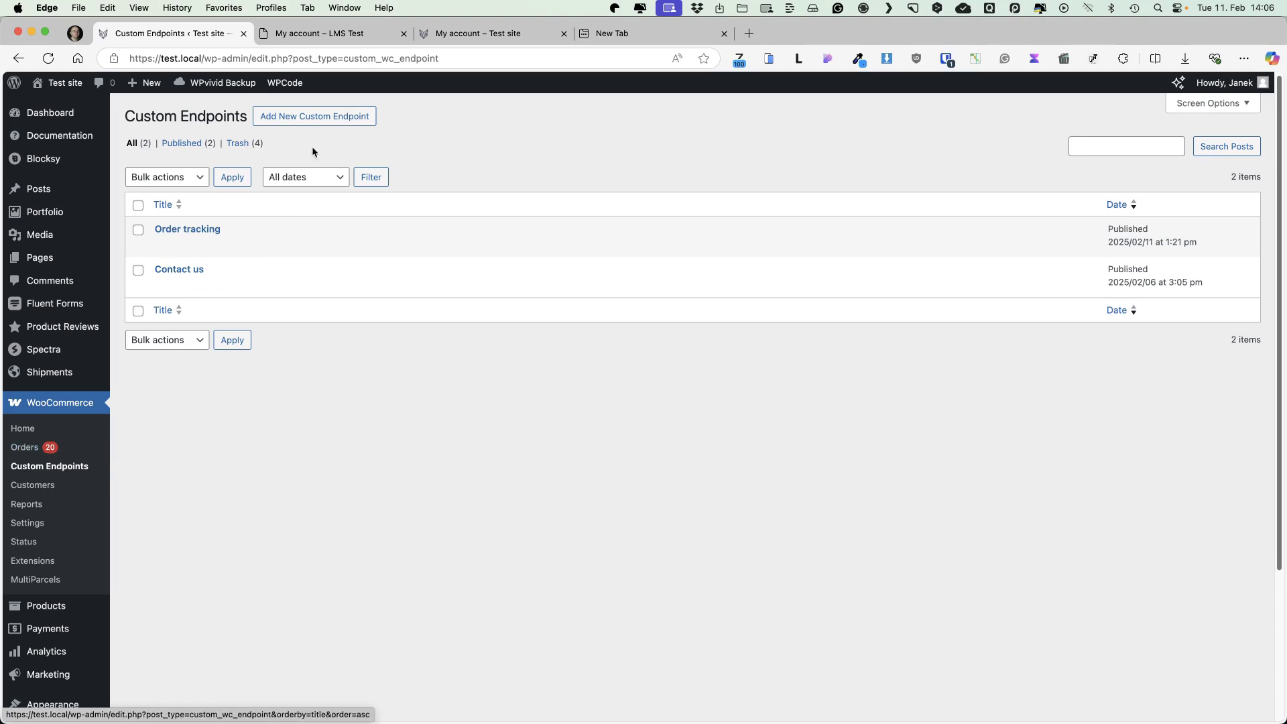
{"action": "left_click", "coordinate": [329, 121]}
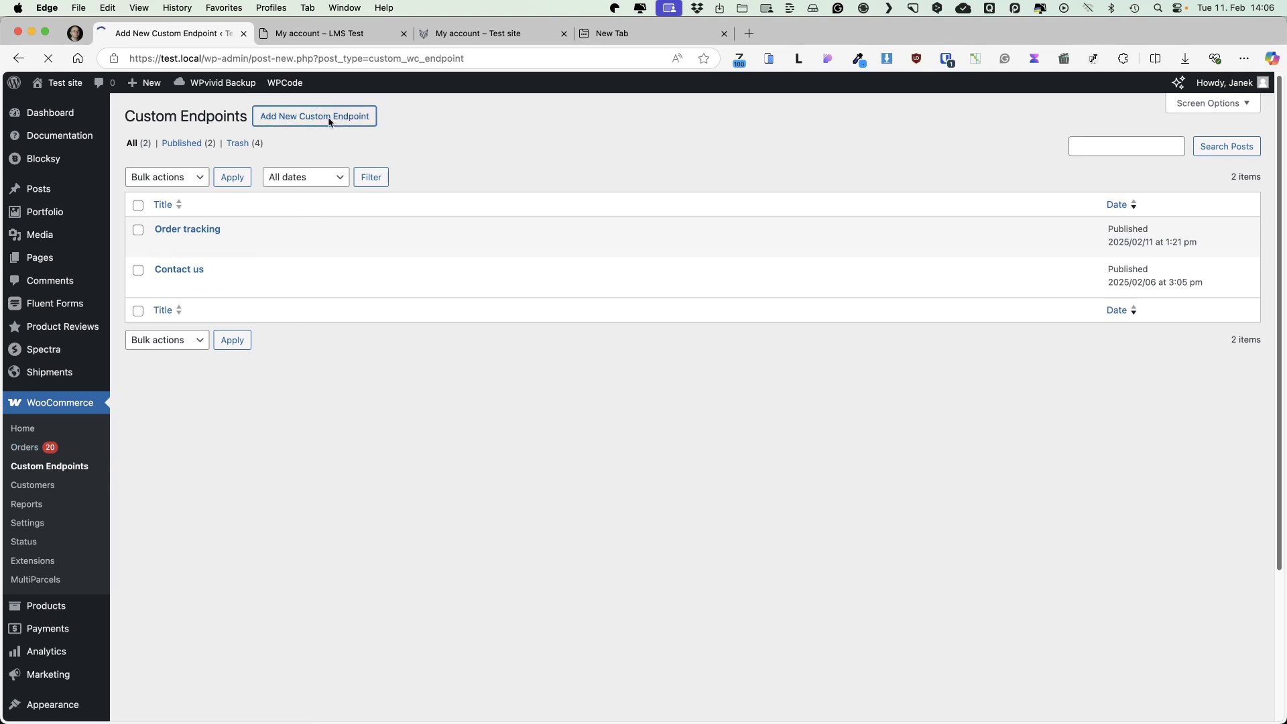
{"action": "type", "text": "Test"}
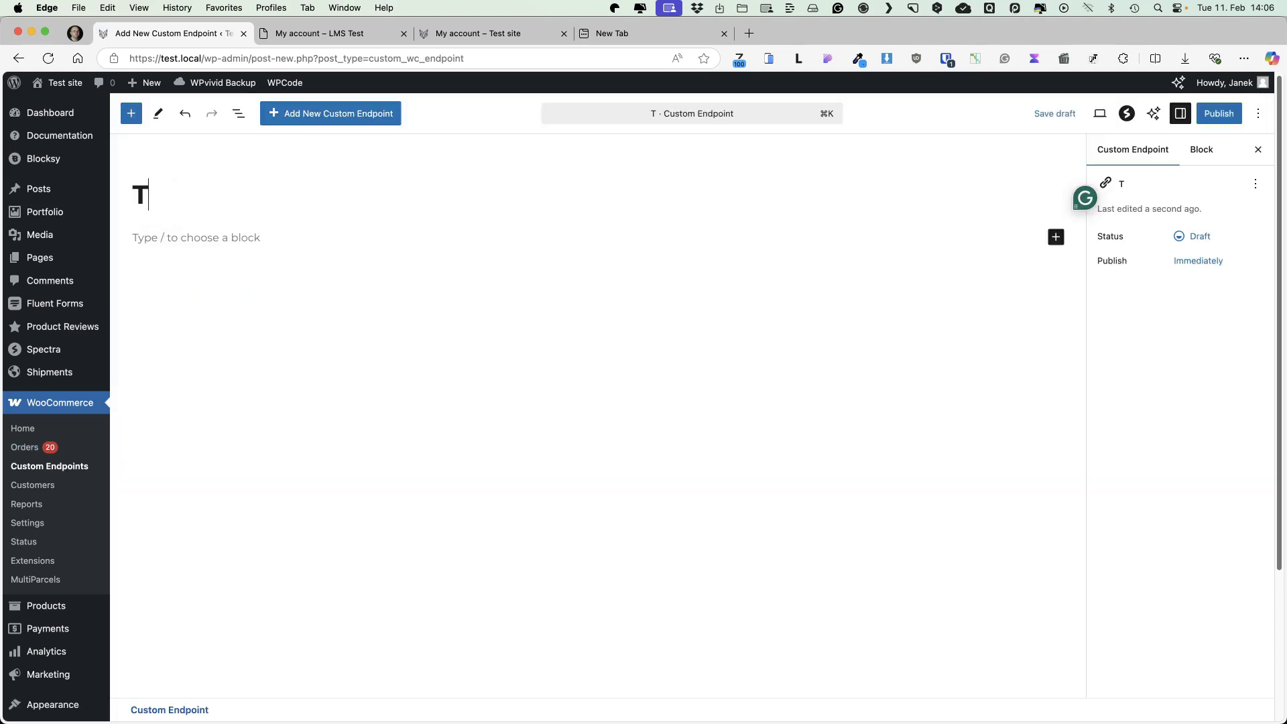
{"action": "left_click", "coordinate": [177, 231]}
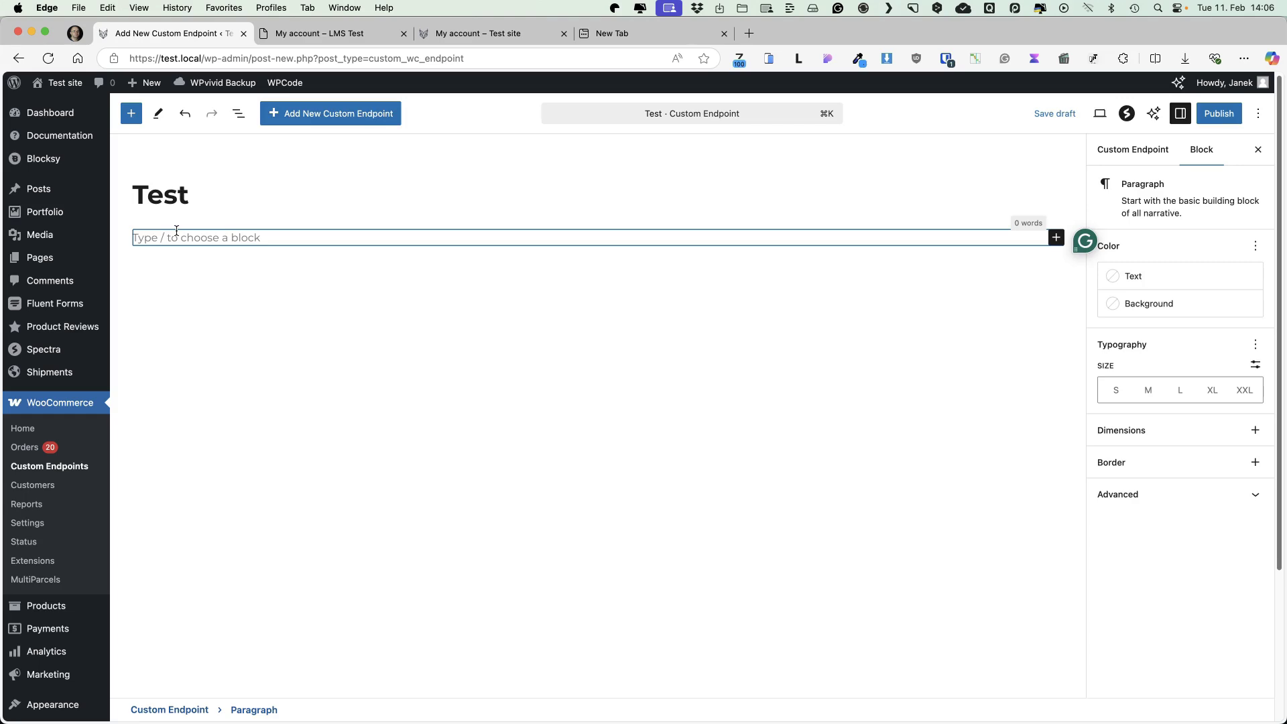
{"action": "type", "text": "This is my test info"}
{"action": "left_click", "coordinate": [1218, 115]}
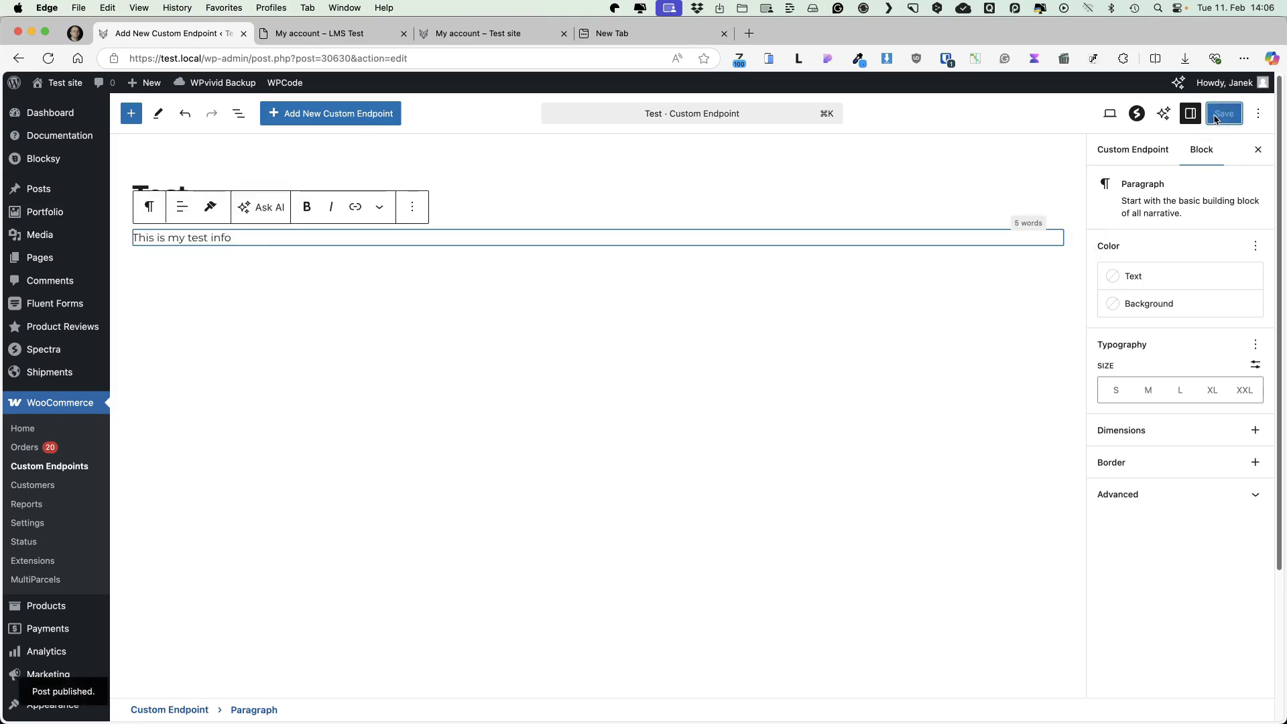
- Reload the Test site's My account page and open the new Test endpoint to check its content
{"action": "left_click", "coordinate": [478, 33]}
{"action": "left_click", "coordinate": [48, 58]}
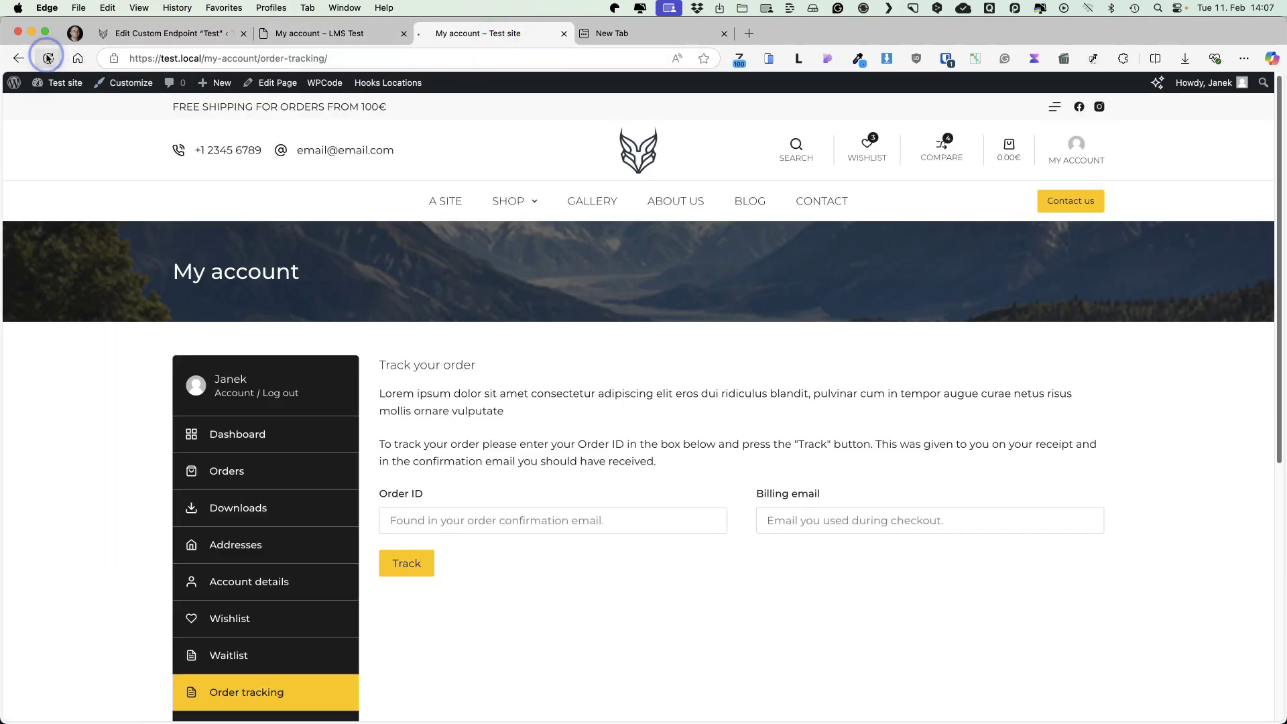
{"action": "scroll", "coordinate": [69, 359], "scroll_direction": "down", "scroll_amount": 3}
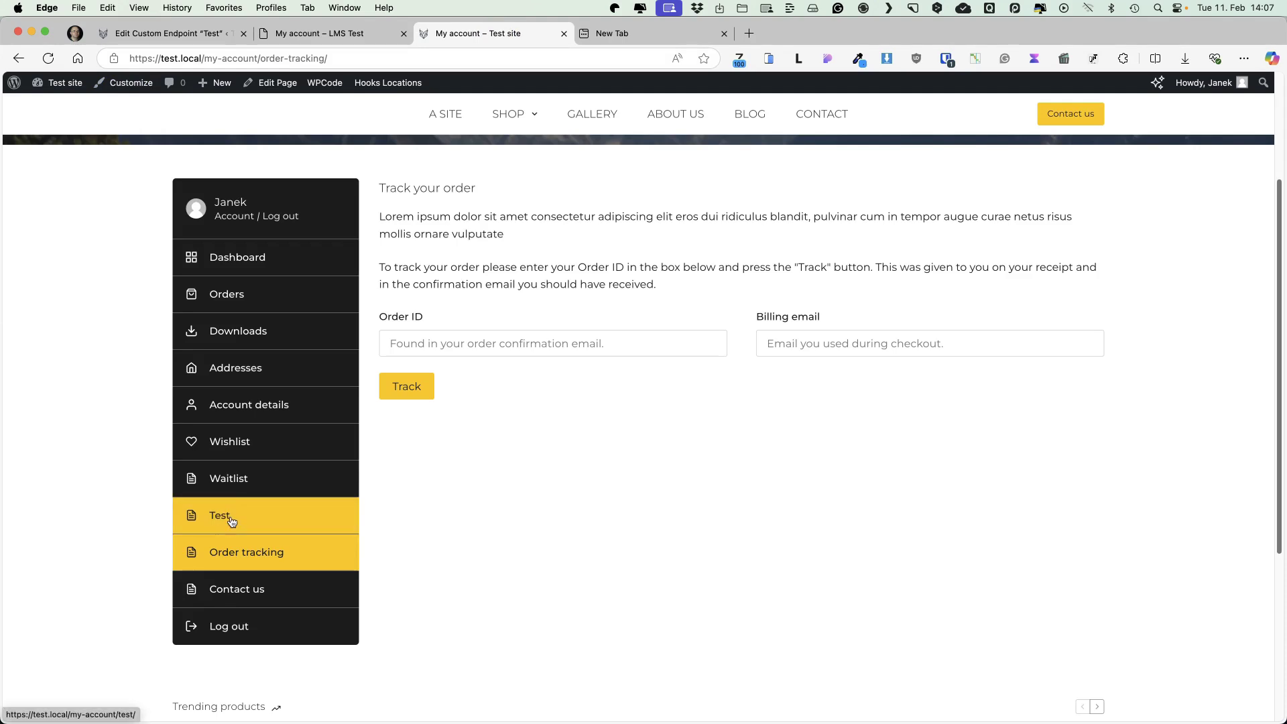
{"action": "left_click", "coordinate": [231, 521]}
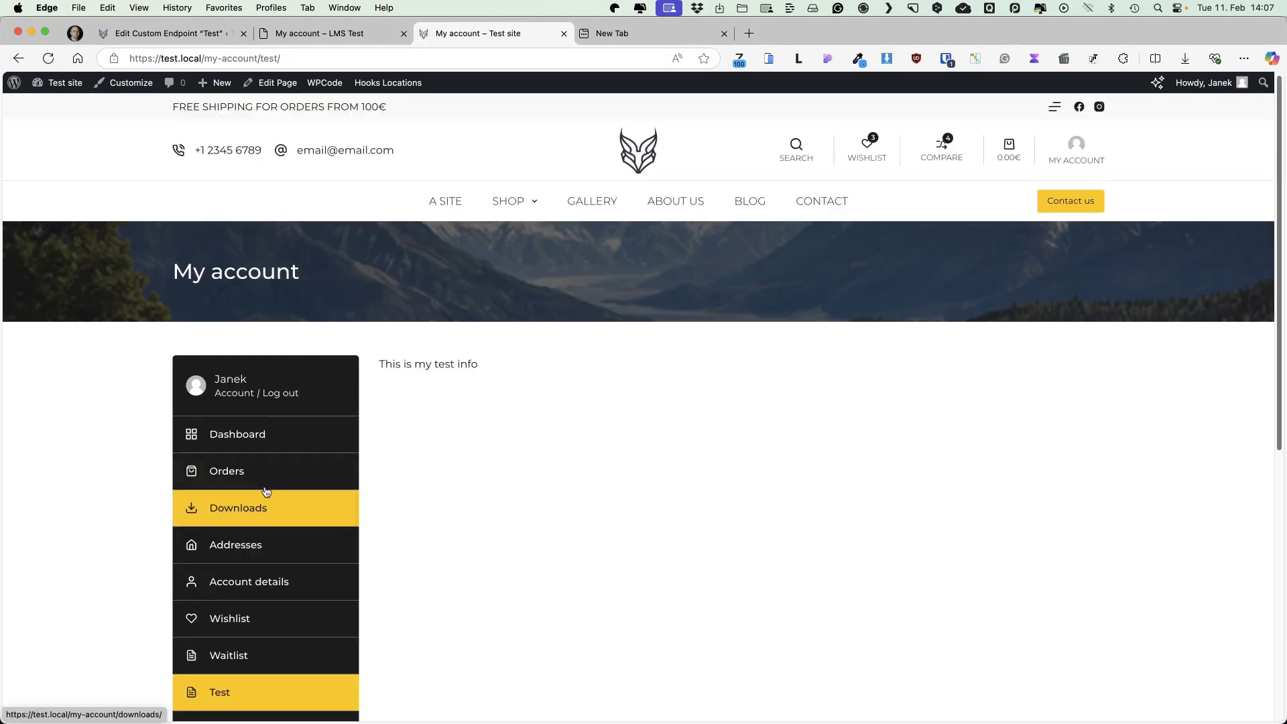
{"action": "left_click_drag", "start_coordinate": [476, 363], "coordinate": [379, 365]}
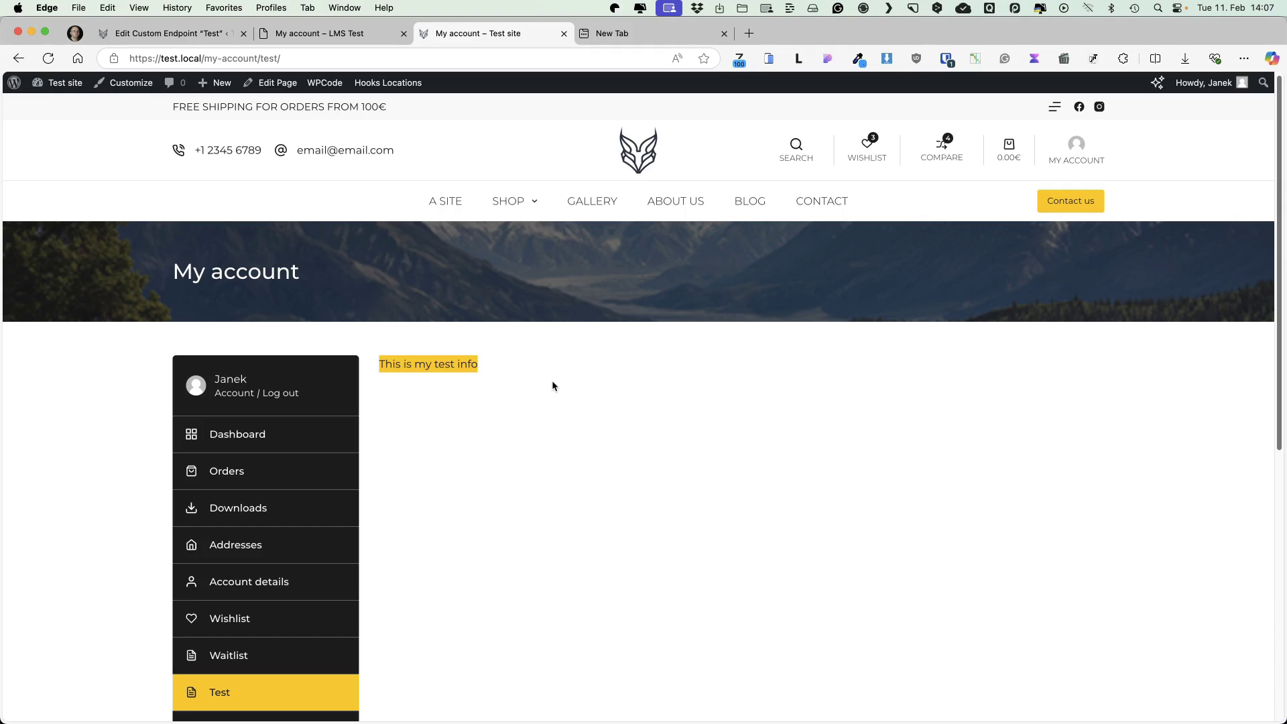
{"action": "left_click", "coordinate": [547, 382]}
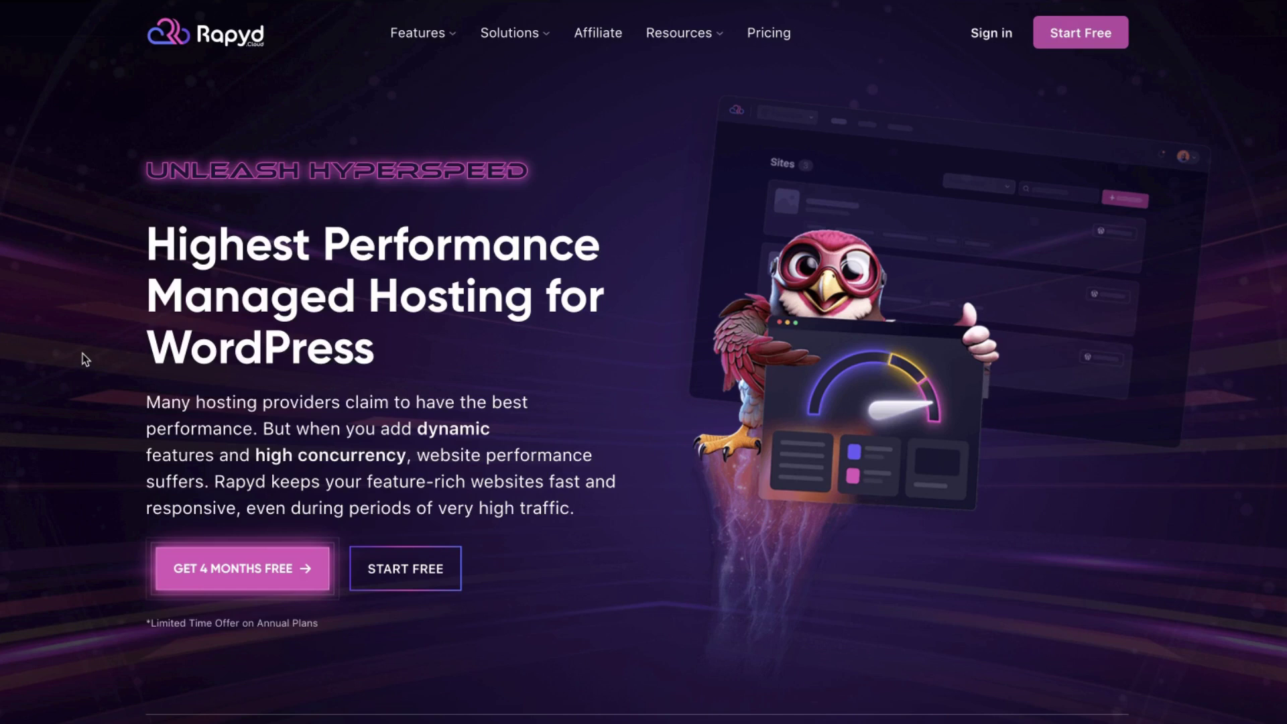
- Review the performance and security features on the Rapyd hosting homepage, and open its free trial sign-up form
{"action": "scroll", "coordinate": [83, 354], "scroll_direction": "down", "scroll_amount": 3}
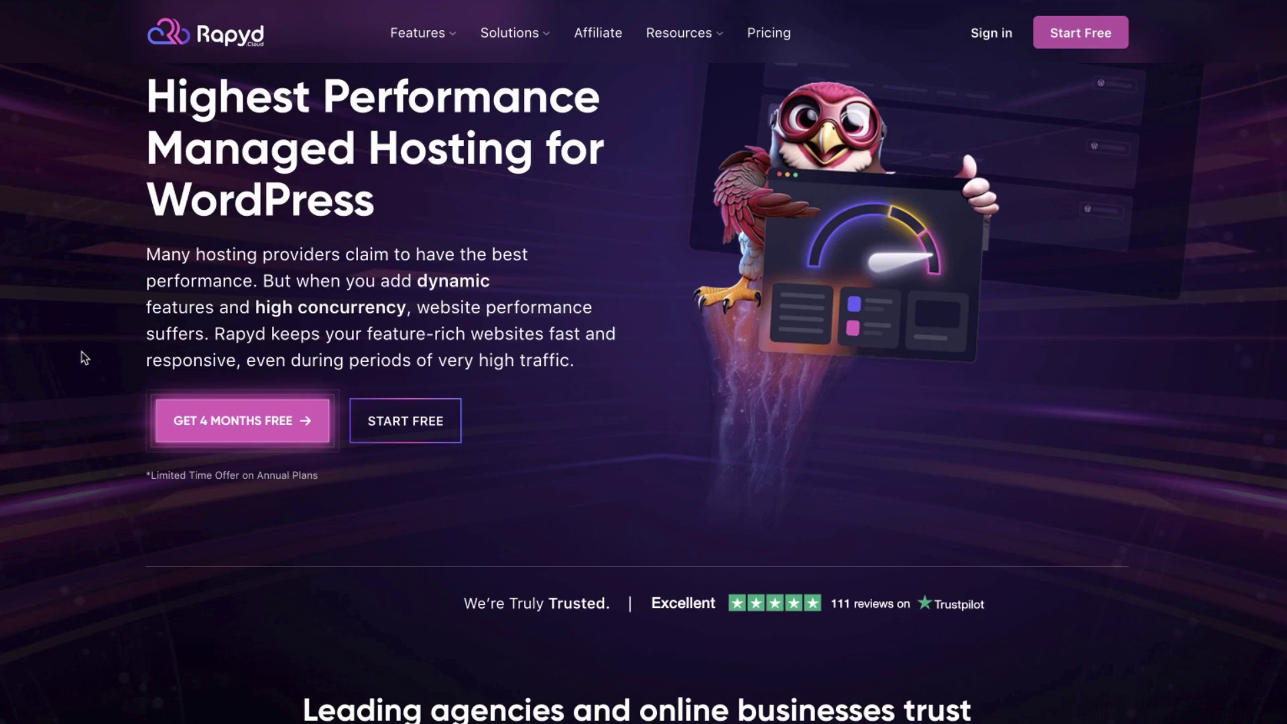
{"action": "scroll", "coordinate": [83, 357], "scroll_direction": "down", "scroll_amount": 2}
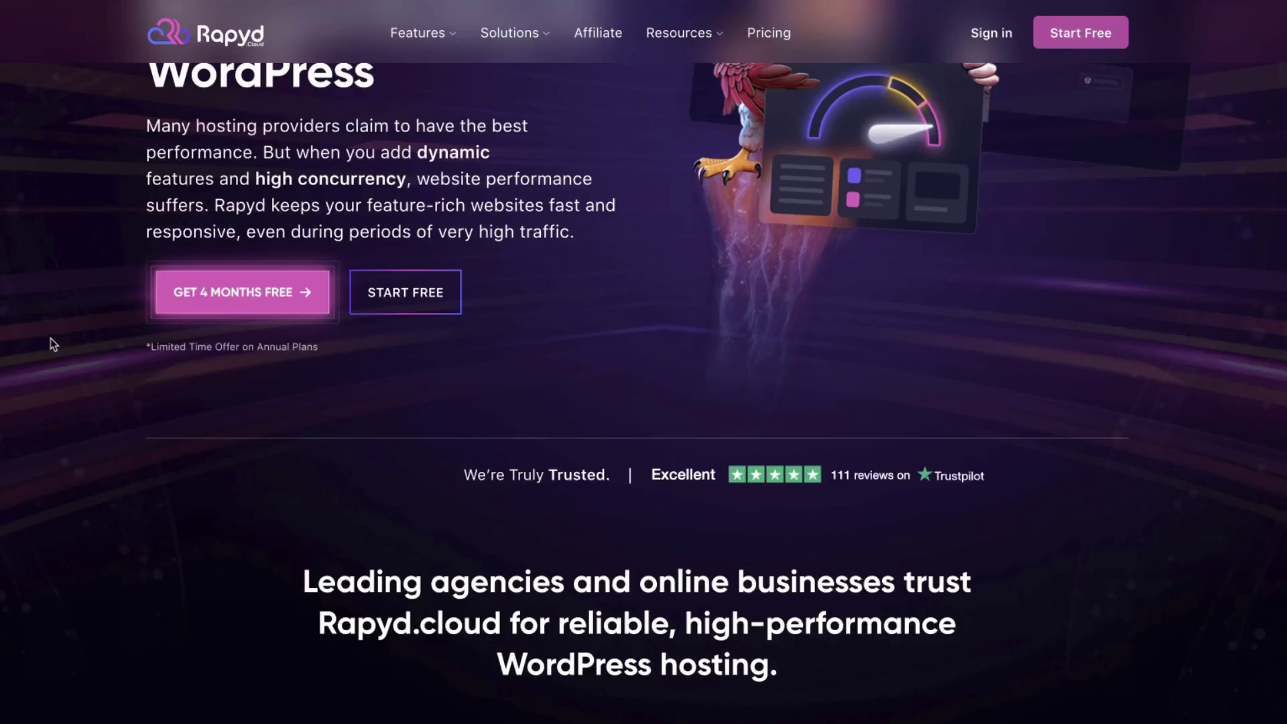
{"action": "scroll", "coordinate": [50, 338], "scroll_direction": "down", "scroll_amount": 10}
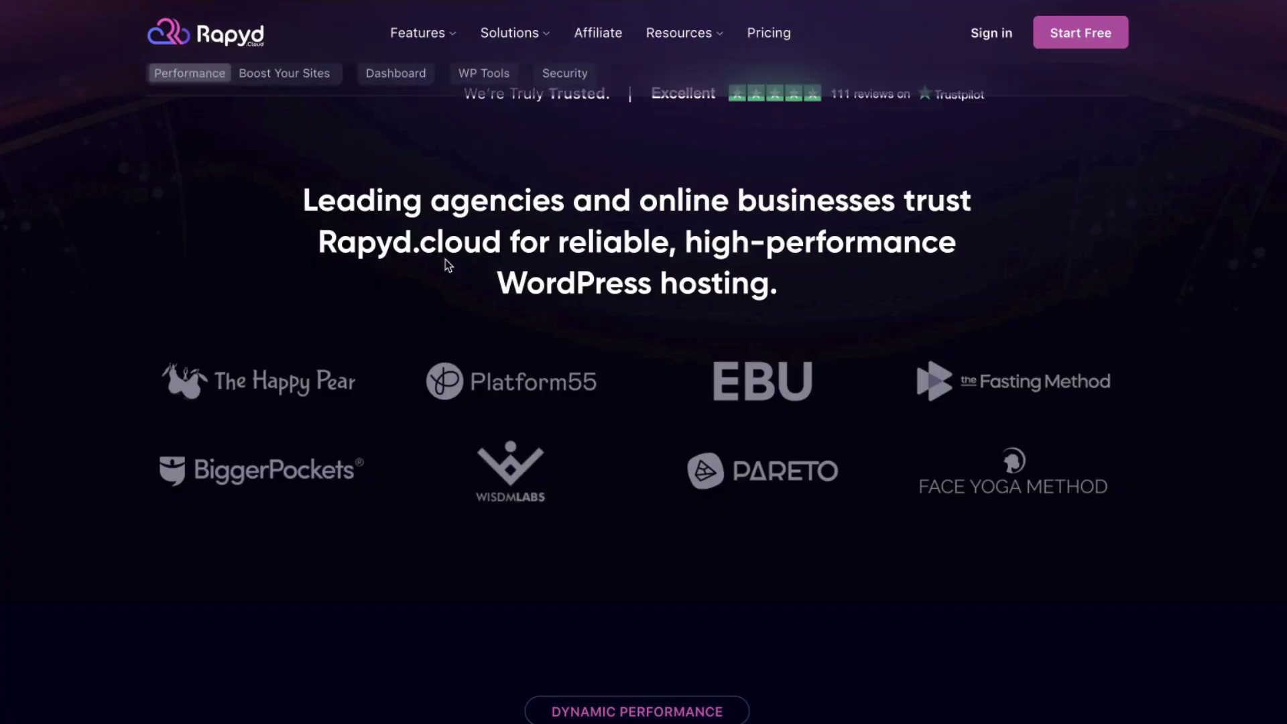
{"action": "scroll", "coordinate": [35, 230], "scroll_direction": "down", "scroll_amount": 10}
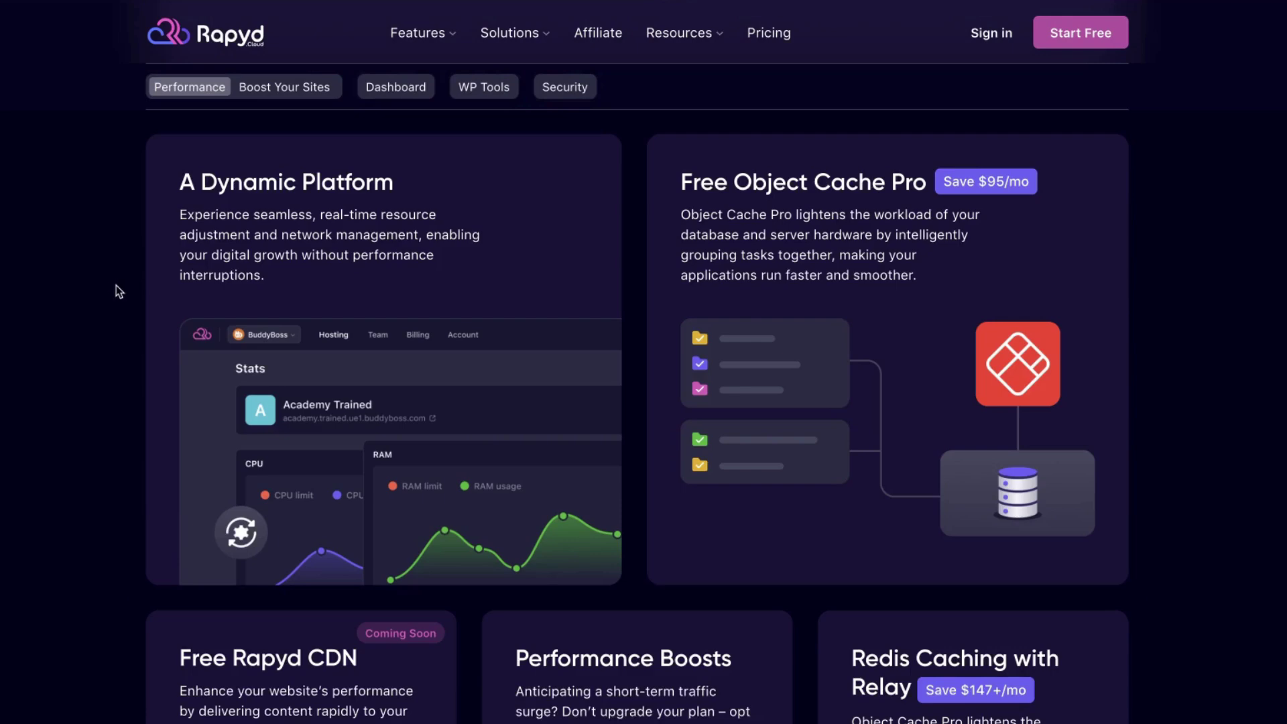
{"action": "scroll", "coordinate": [114, 287], "scroll_direction": "down", "scroll_amount": 5}
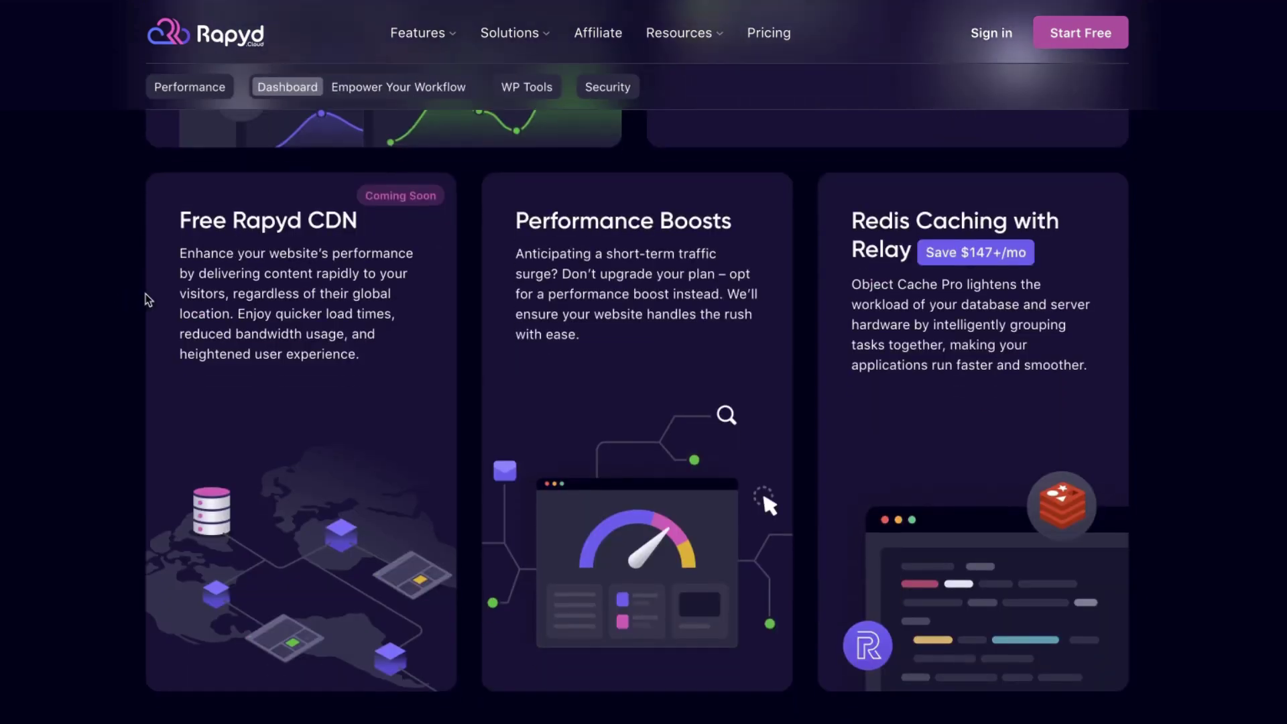
{"action": "scroll", "coordinate": [147, 300], "scroll_direction": "down", "scroll_amount": 10}
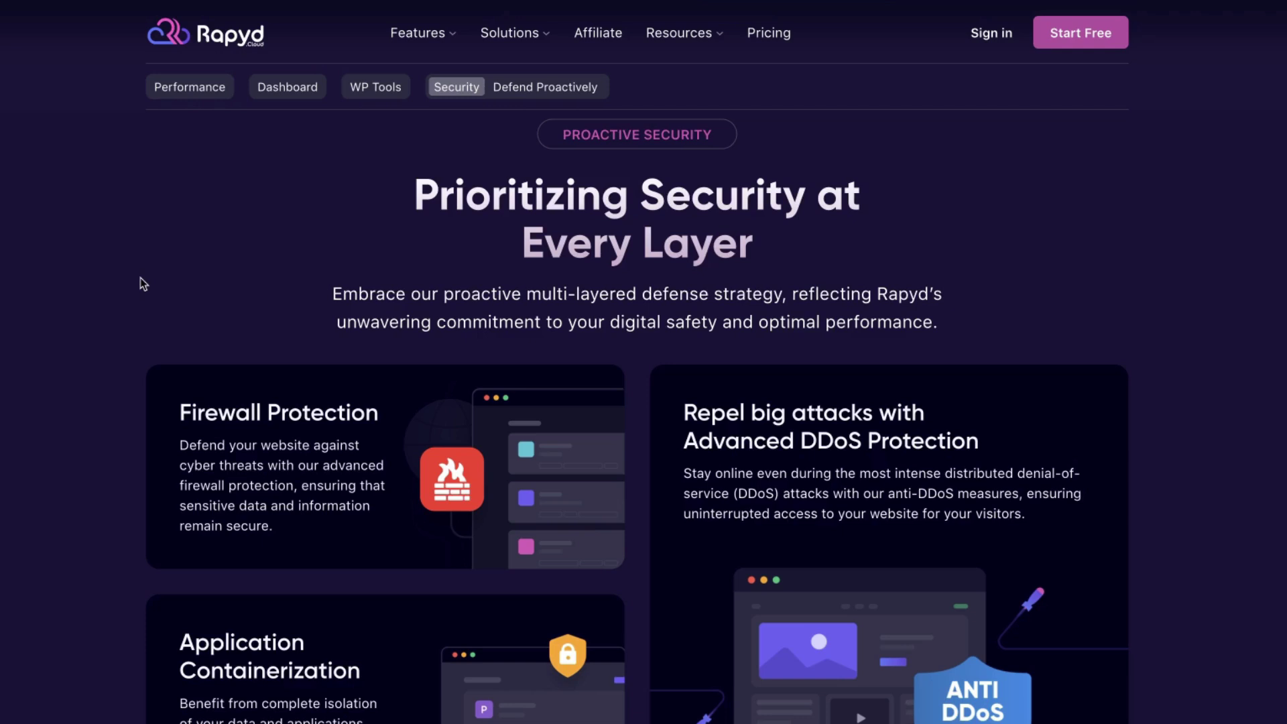
{"action": "scroll", "coordinate": [140, 279], "scroll_direction": "down", "scroll_amount": 2}
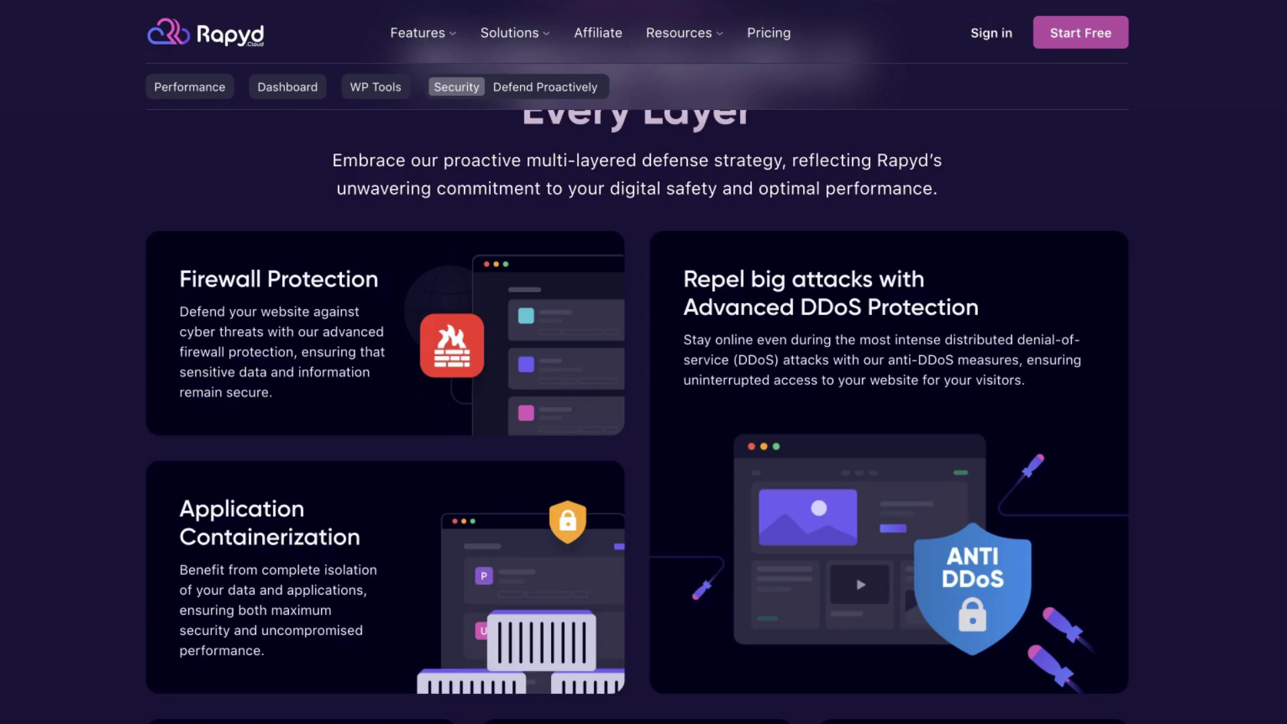
{"action": "scroll", "coordinate": [113, 398], "scroll_direction": "down", "scroll_amount": 1}
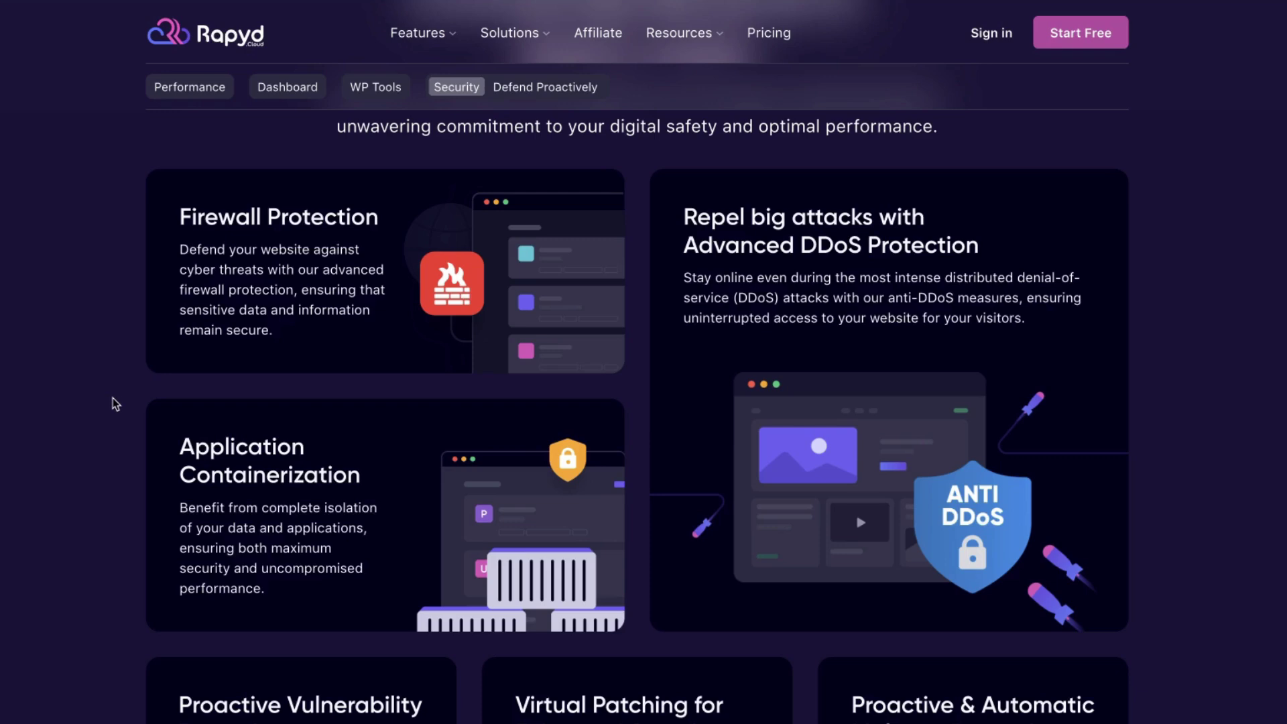
{"action": "scroll", "coordinate": [119, 397], "scroll_direction": "down", "scroll_amount": 3}
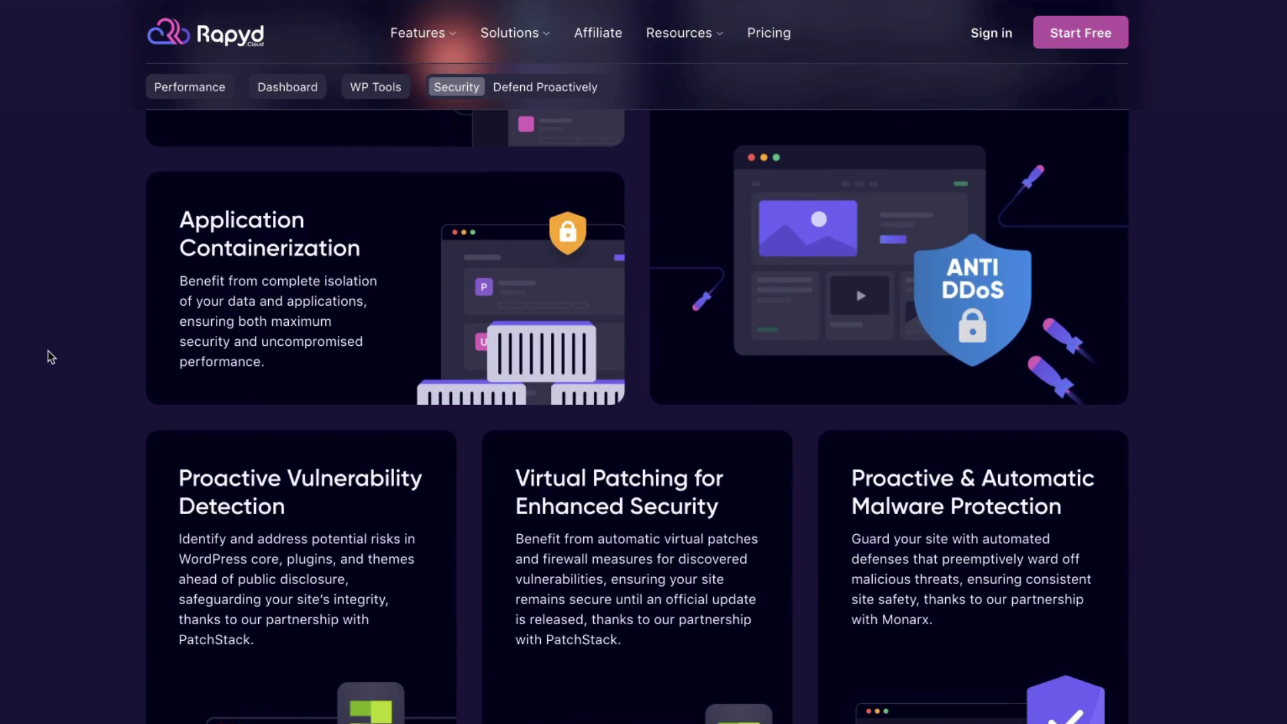
{"action": "scroll", "coordinate": [50, 355], "scroll_direction": "down", "scroll_amount": 1}
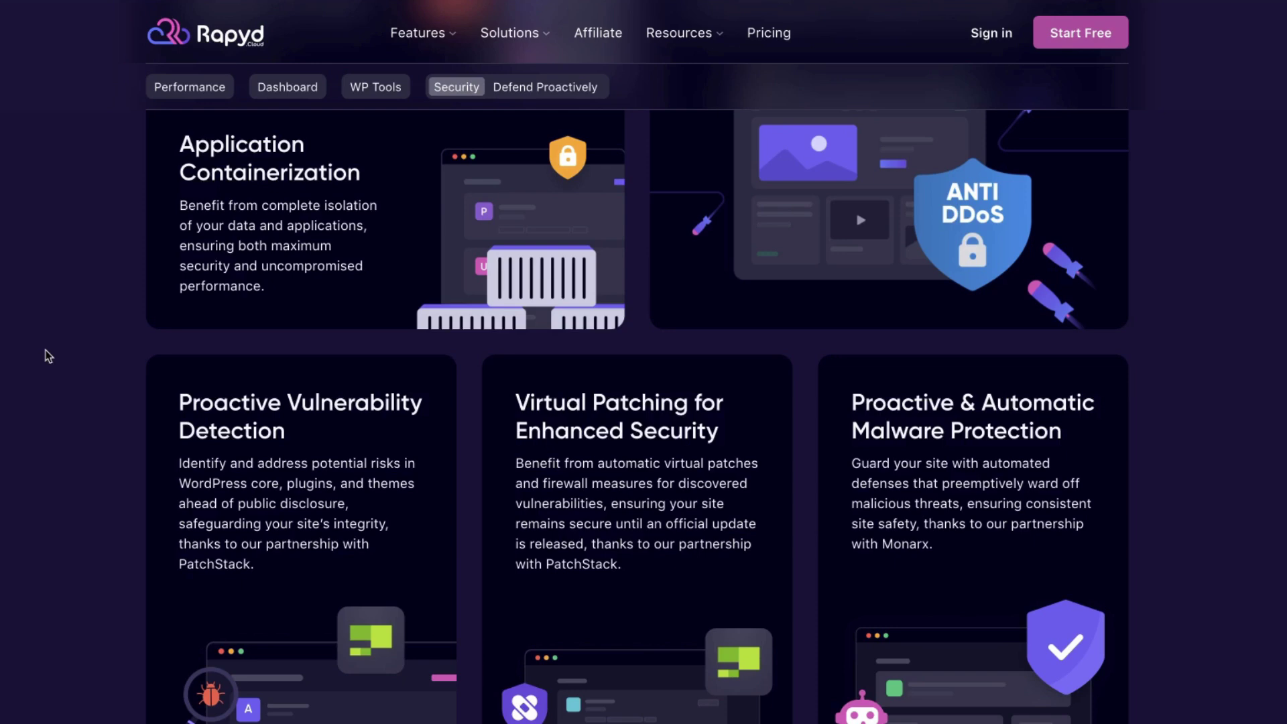
{"action": "scroll", "coordinate": [35, 355], "scroll_direction": "down", "scroll_amount": 1}
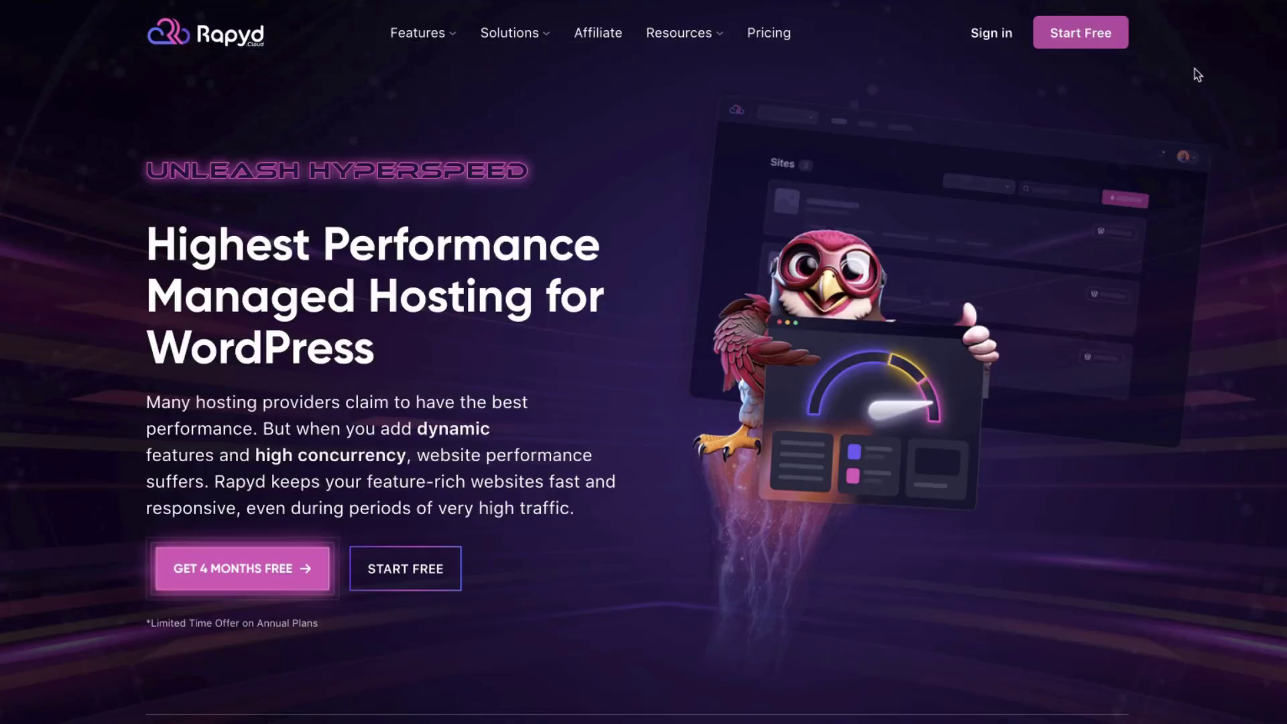
{"action": "left_click", "coordinate": [1078, 38]}
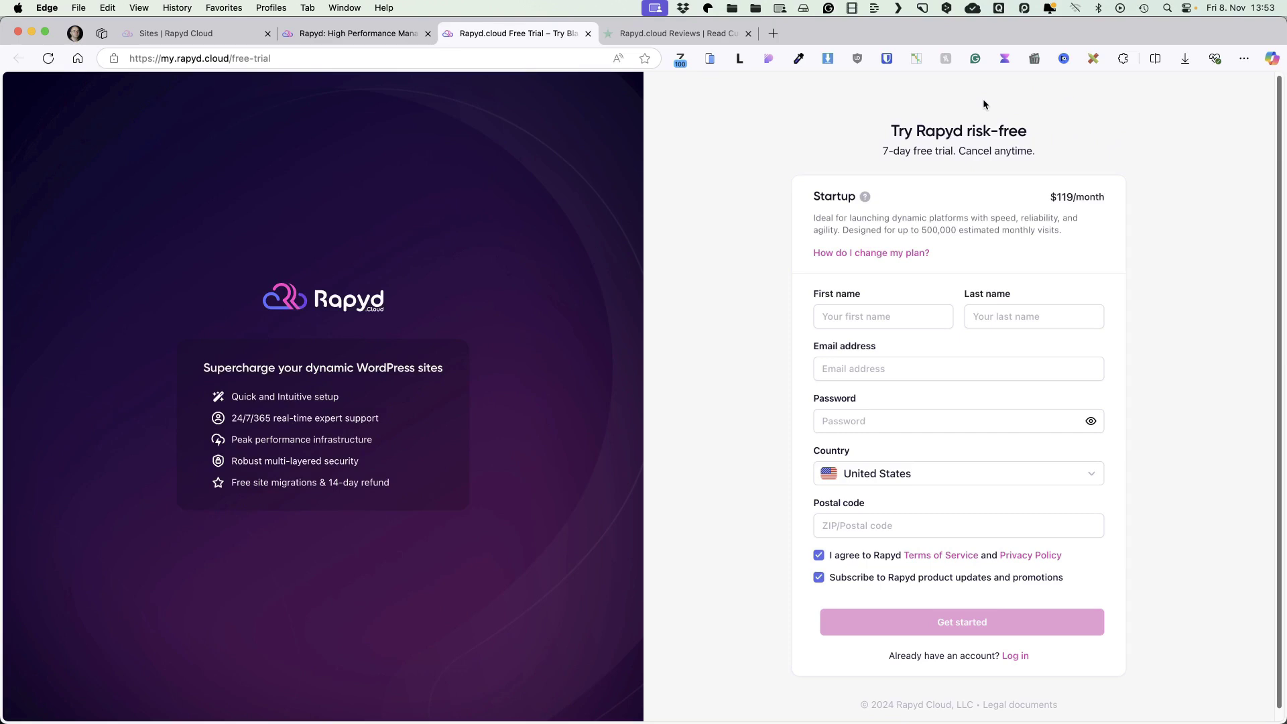
{"action": "left_click", "coordinate": [175, 34]}
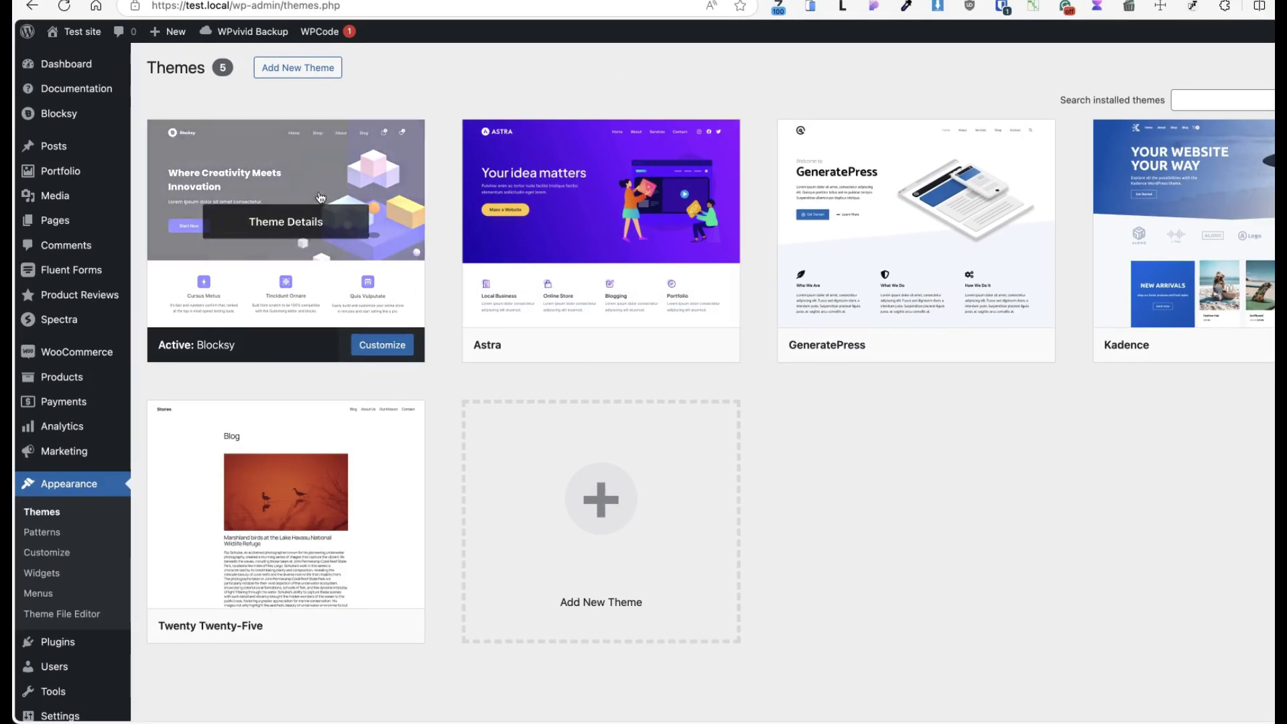
- View the active Blocksy theme's details and open its functions.php in the Theme File Editor at the empty last line
{"action": "left_click", "coordinate": [331, 97]}
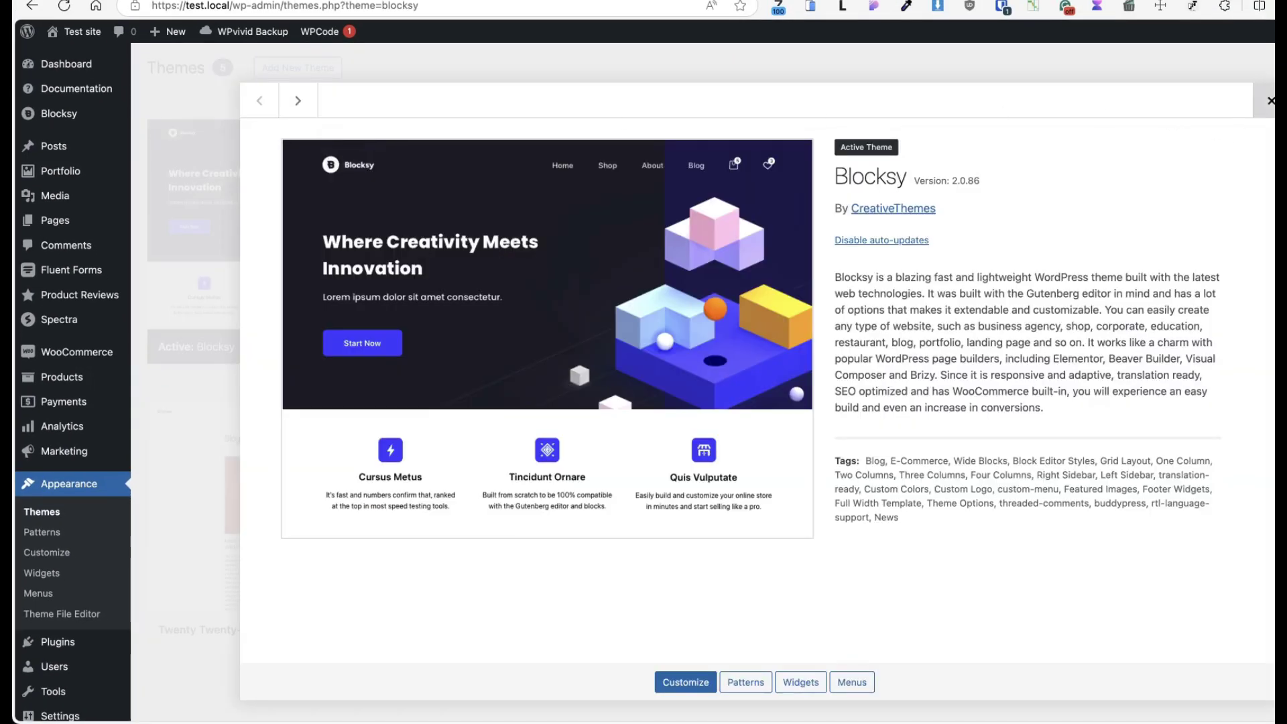
{"action": "left_click", "coordinate": [1269, 100]}
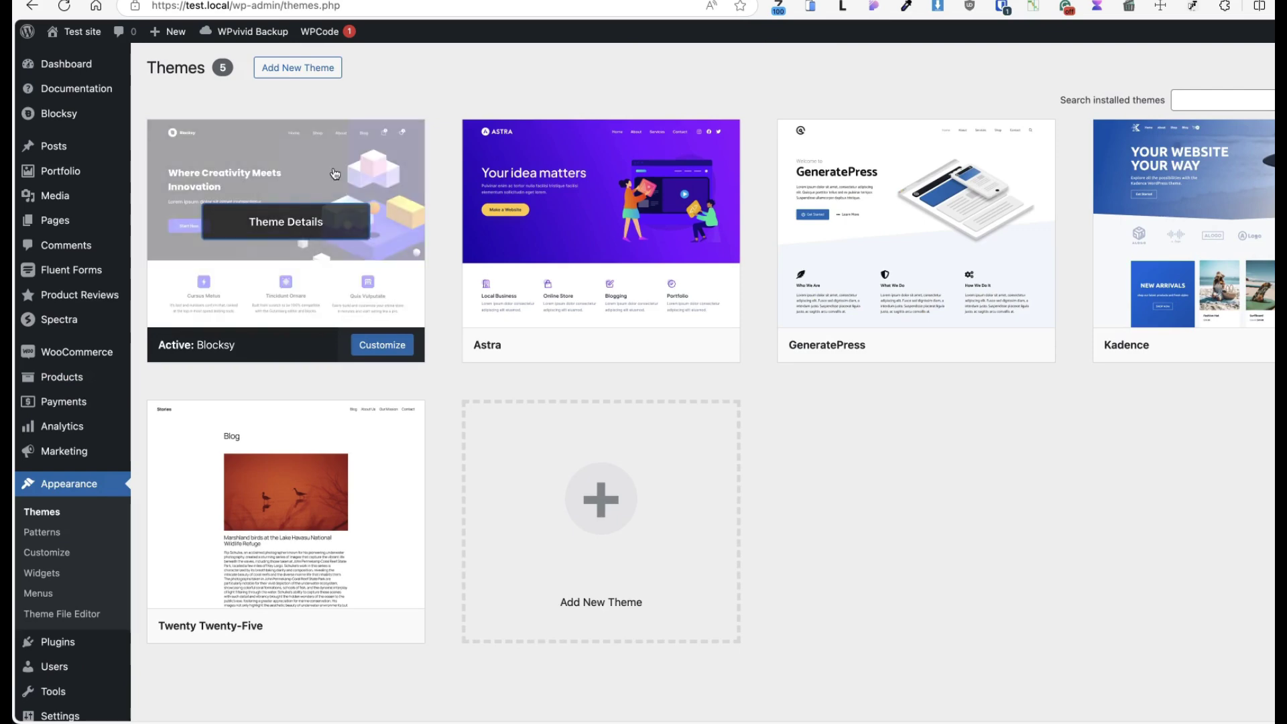
{"action": "left_click", "coordinate": [75, 621]}
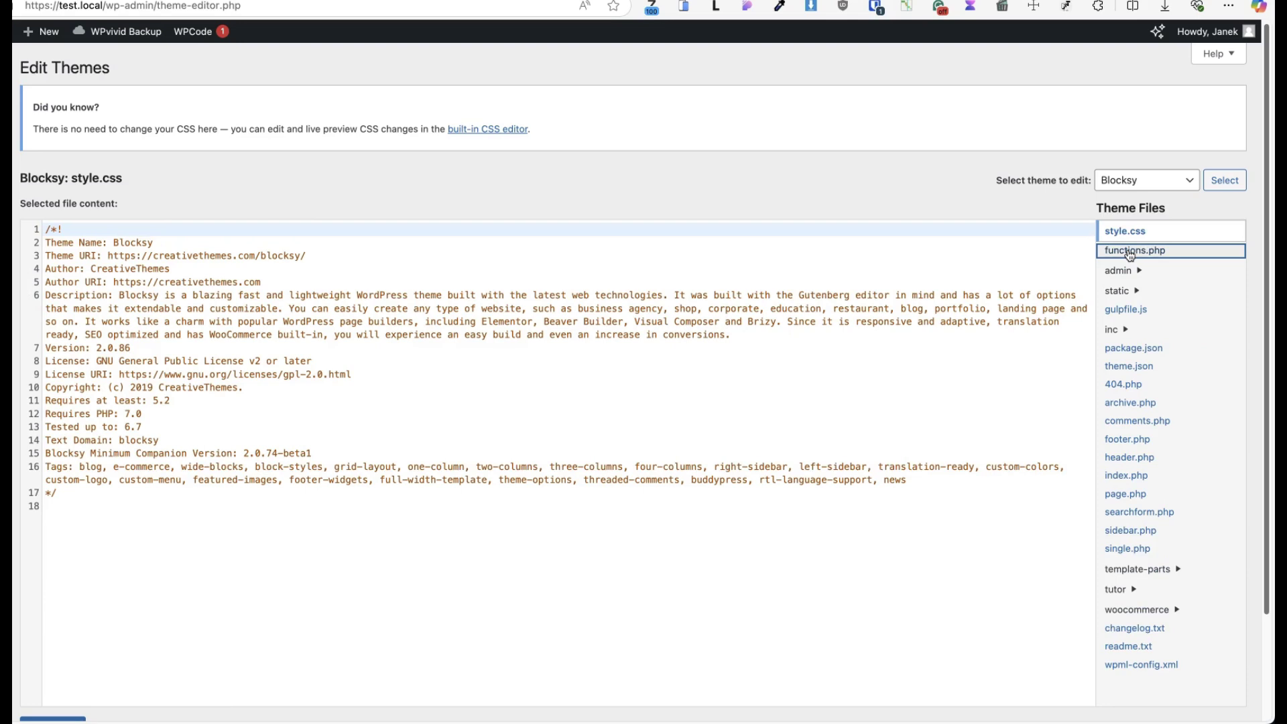
{"action": "left_click", "coordinate": [1130, 252]}
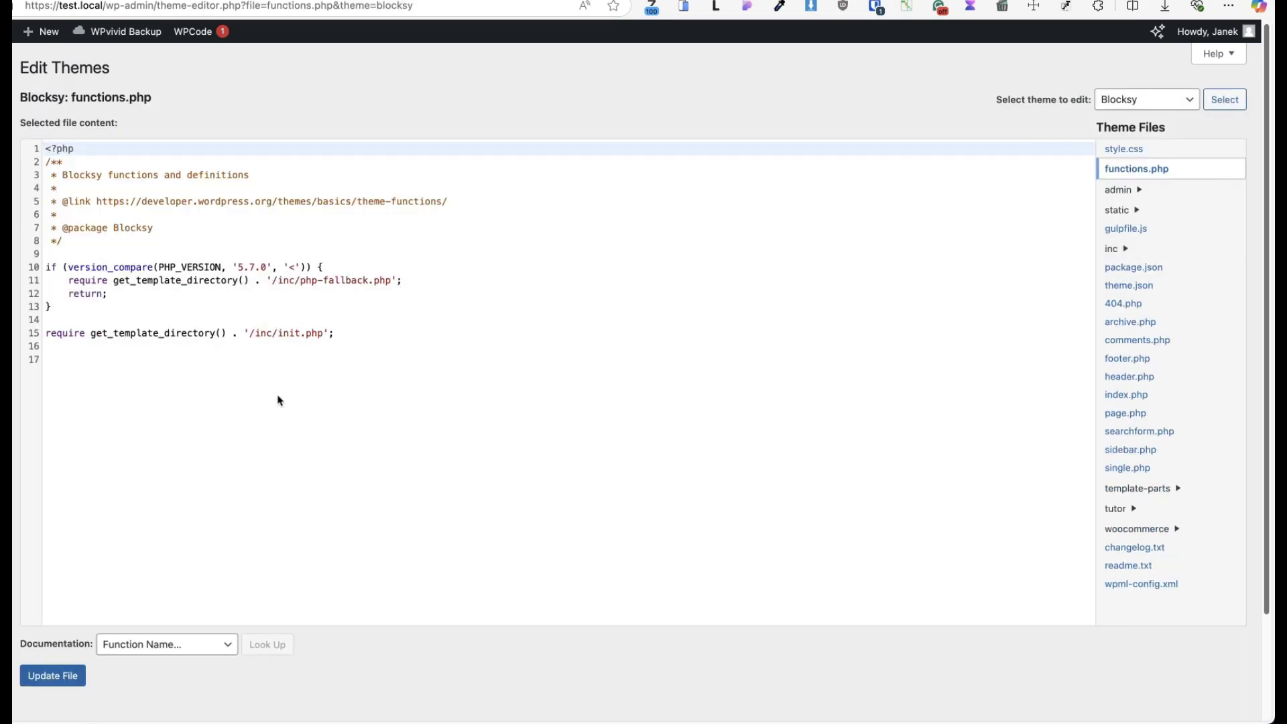
{"action": "left_click", "coordinate": [280, 400]}
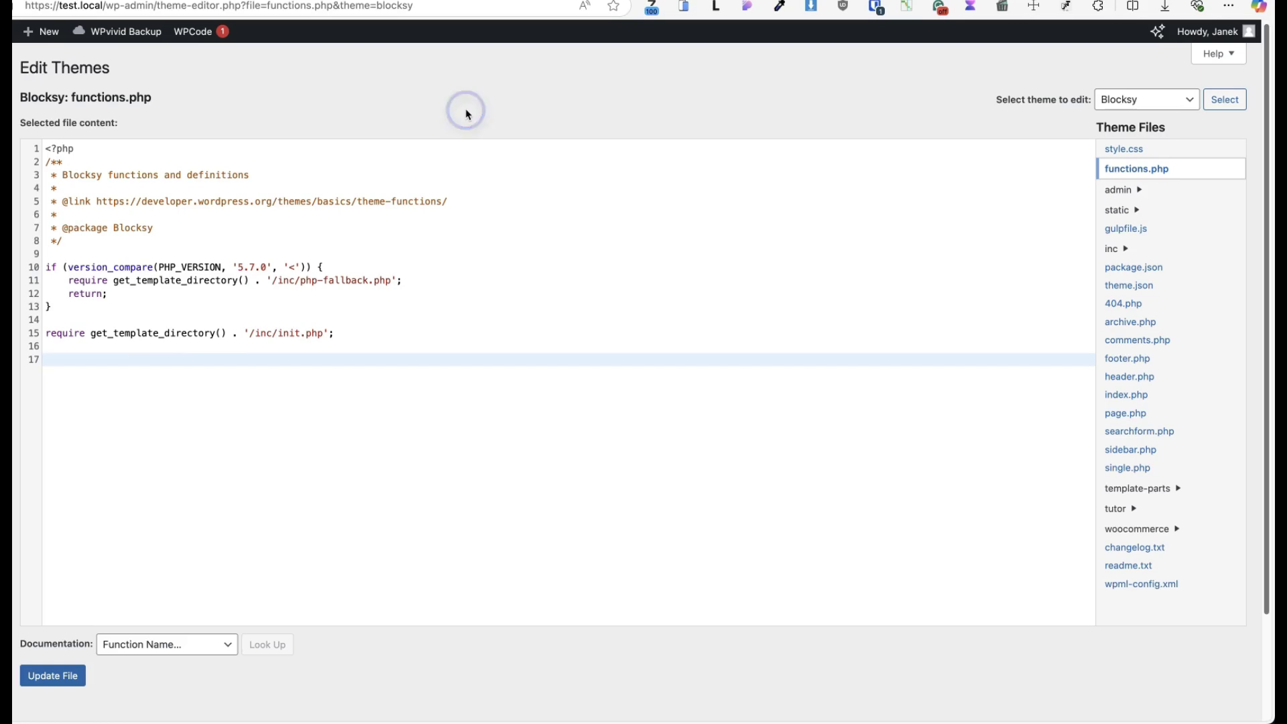
{"action": "scroll", "coordinate": [233, 373], "scroll_direction": "down", "scroll_amount": 2}
- Open the Add Plugins page and search the plugin directory for "wpcode"
{"action": "mouse_move", "coordinate": [0, 519]}
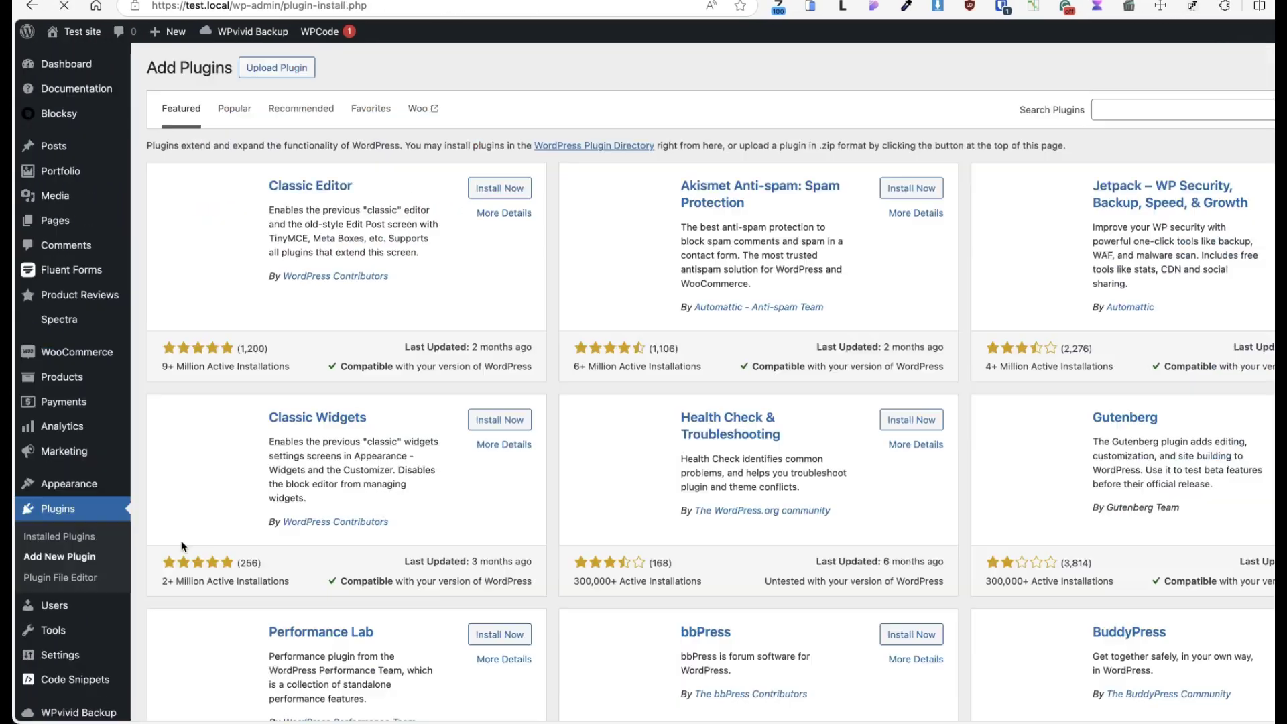
{"action": "left_click", "coordinate": [1139, 110]}
{"action": "type", "text": "wpcode"}
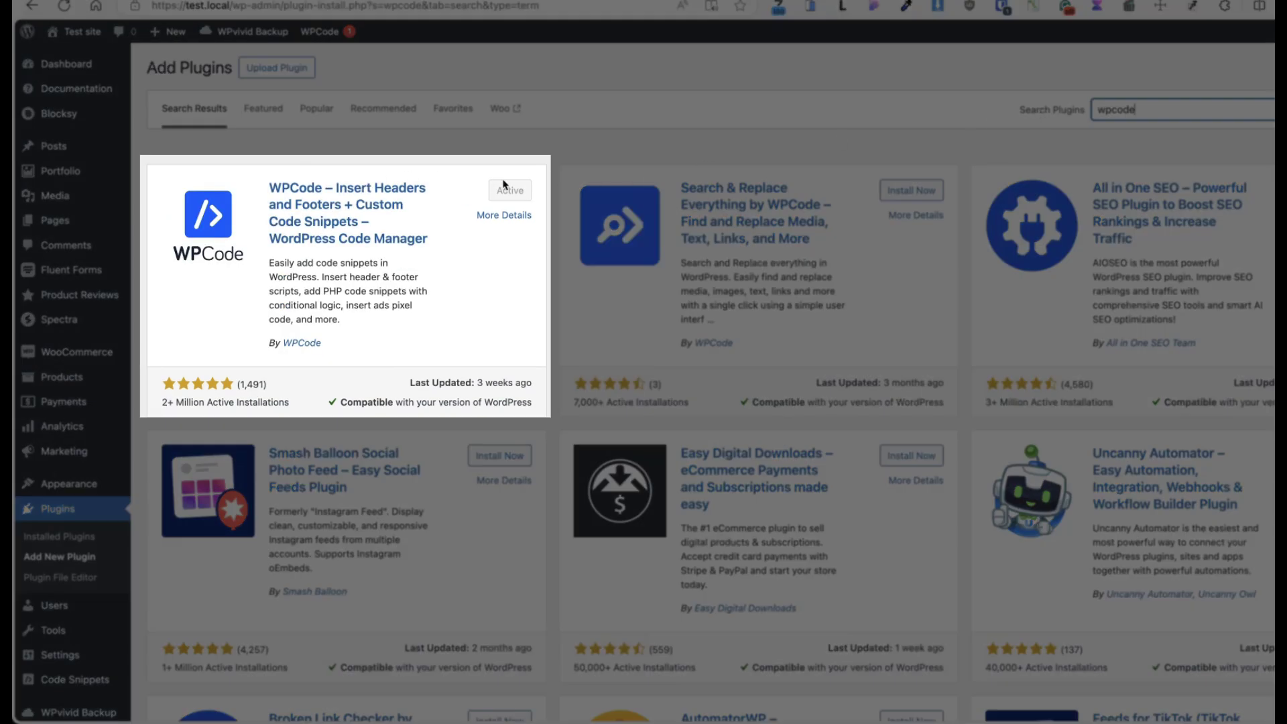
- Look over the WPCode plugin search results, then open the Code Snippets list and browse the existing snippets
{"action": "scroll", "coordinate": [500, 201], "scroll_direction": "down", "scroll_amount": 5}
{"action": "scroll", "coordinate": [716, 124], "scroll_direction": "up", "scroll_amount": 5}
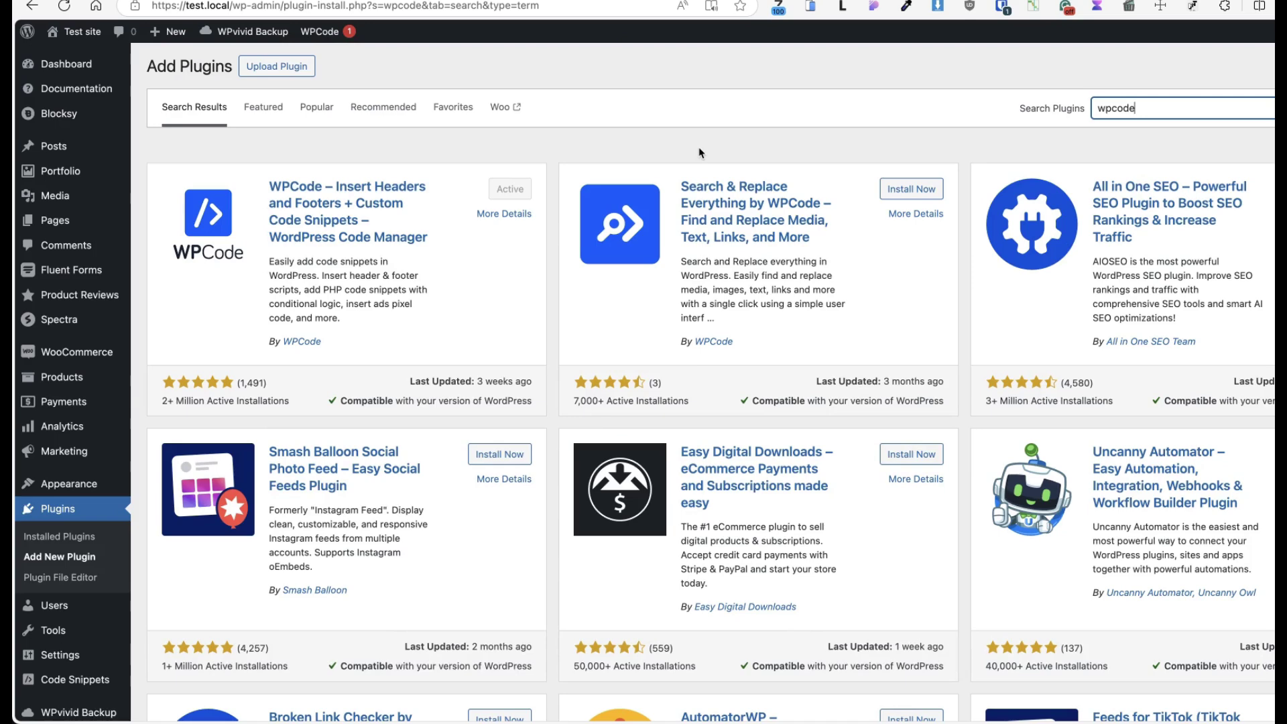
{"action": "scroll", "coordinate": [699, 153], "scroll_direction": "down", "scroll_amount": 3}
{"action": "mouse_move", "coordinate": [74, 627]}
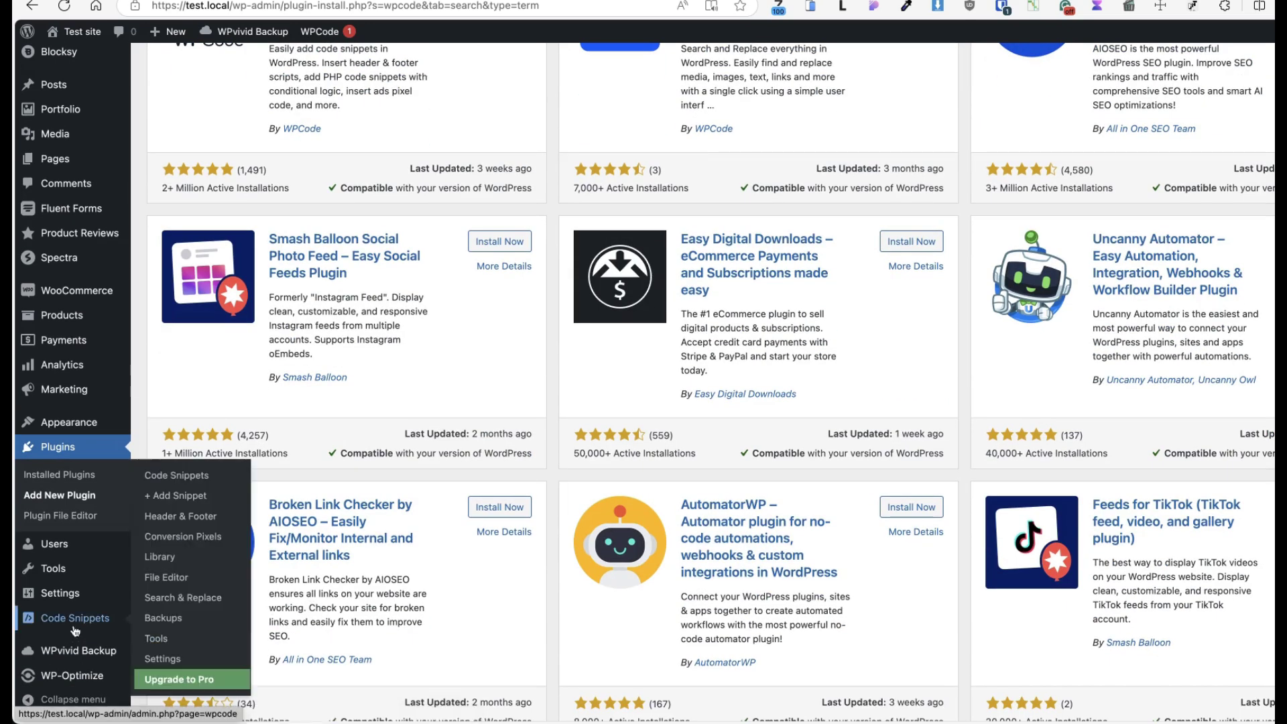
{"action": "left_click", "coordinate": [197, 477]}
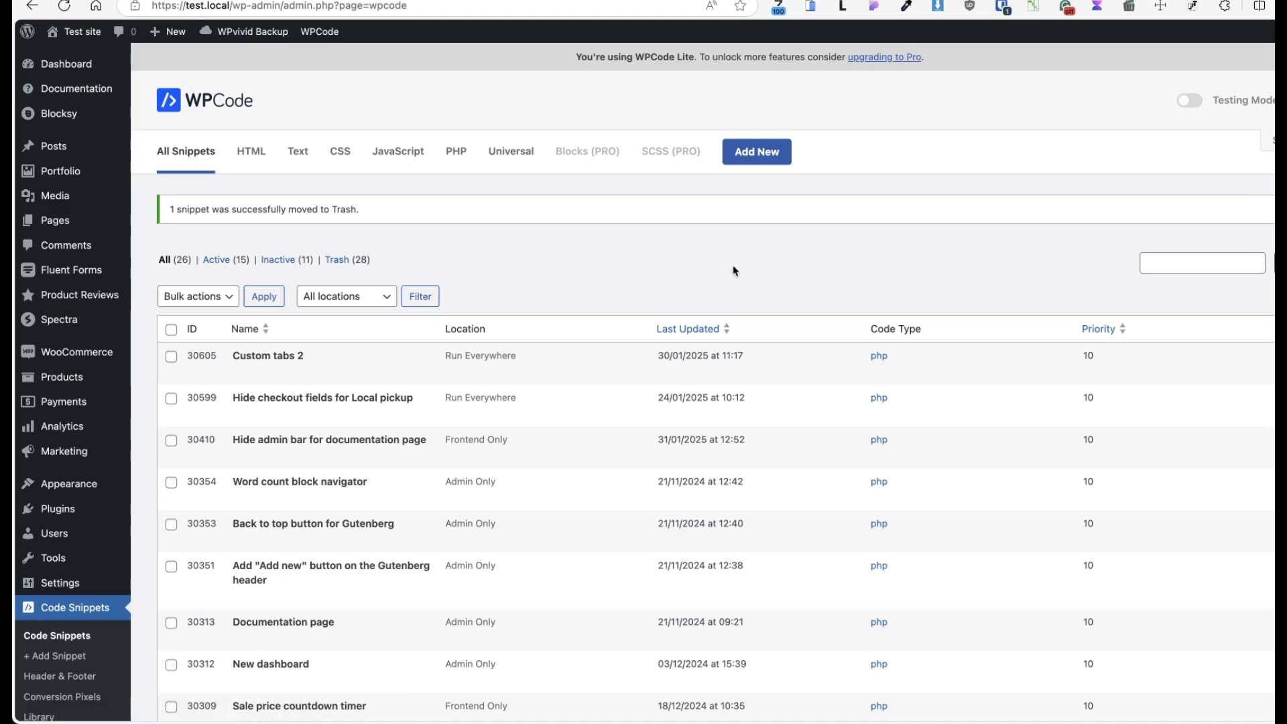
{"action": "mouse_move", "coordinate": [404, 594]}
{"action": "mouse_move", "coordinate": [333, 532]}
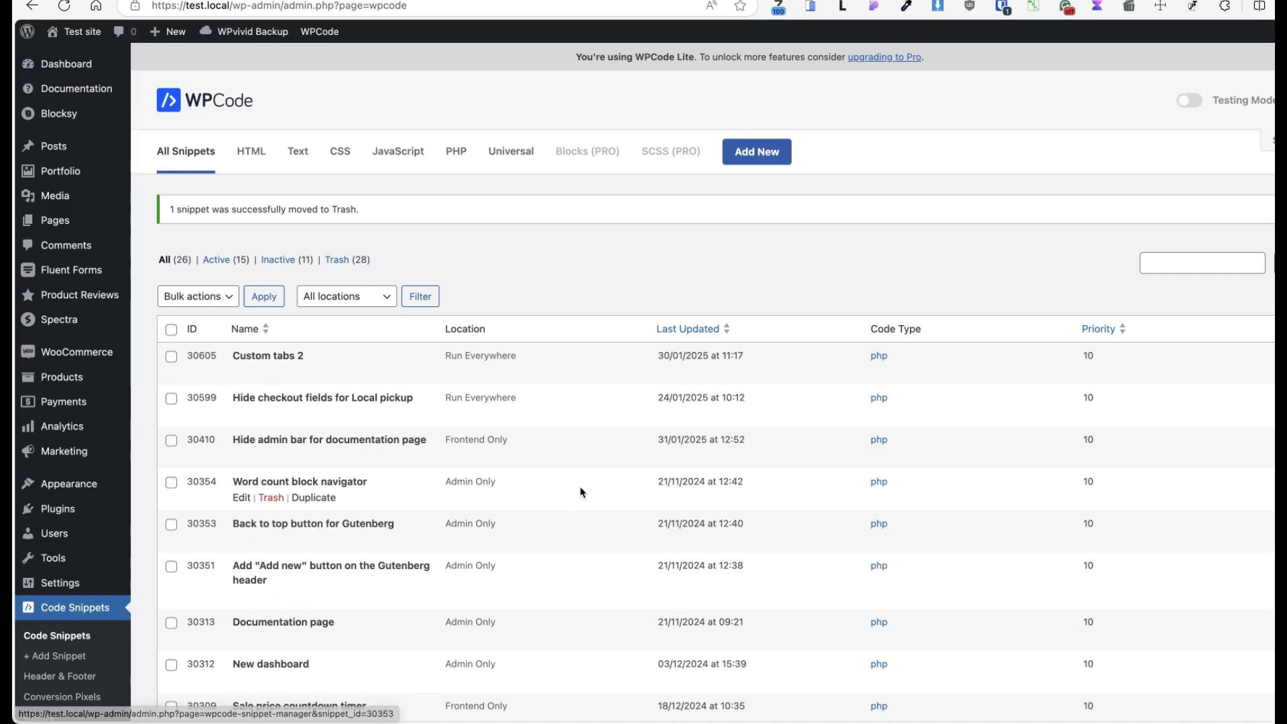
{"action": "scroll", "coordinate": [581, 490], "scroll_direction": "down", "scroll_amount": 8}
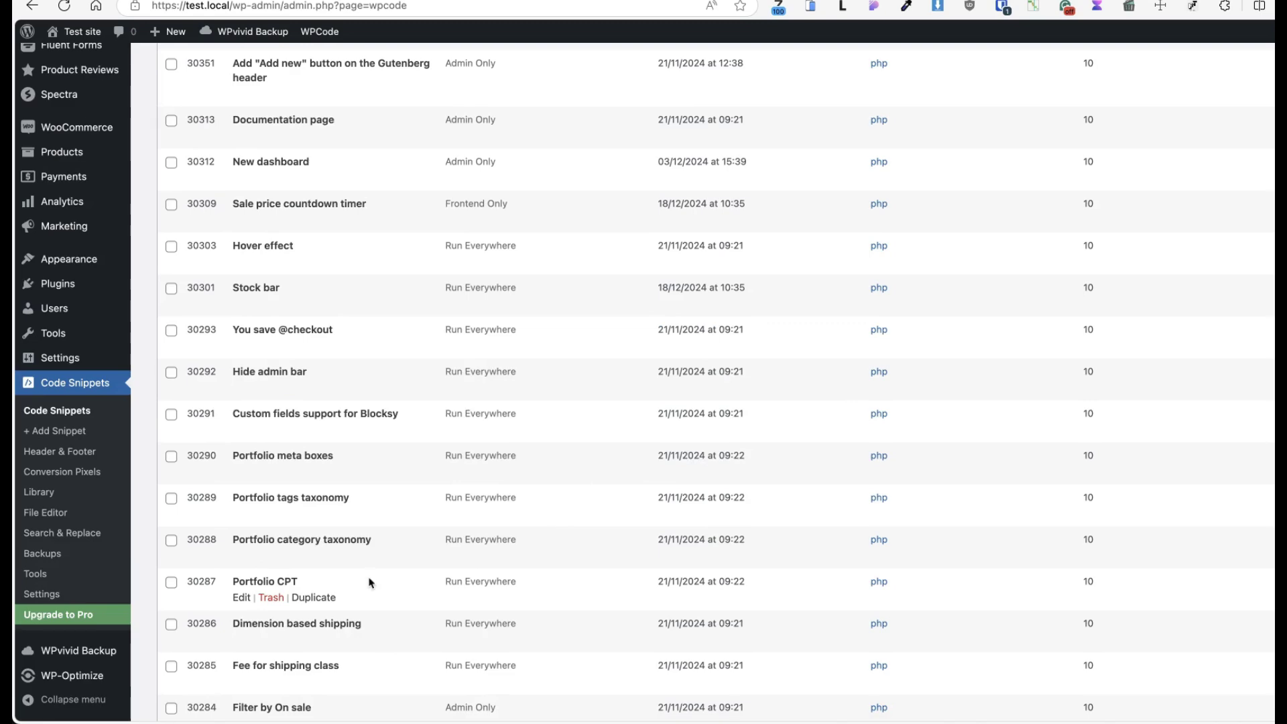
{"action": "left_click", "coordinate": [271, 597]}
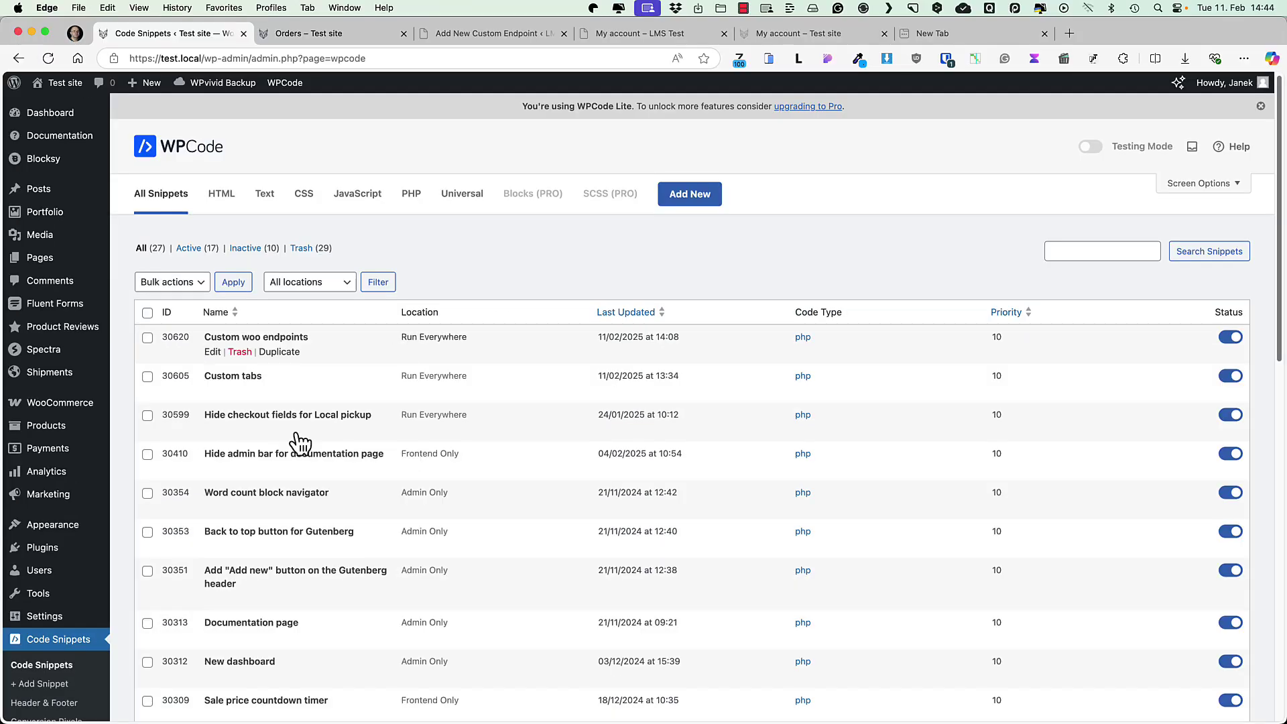
{"action": "scroll", "coordinate": [134, 590], "scroll_direction": "down", "scroll_amount": 4}
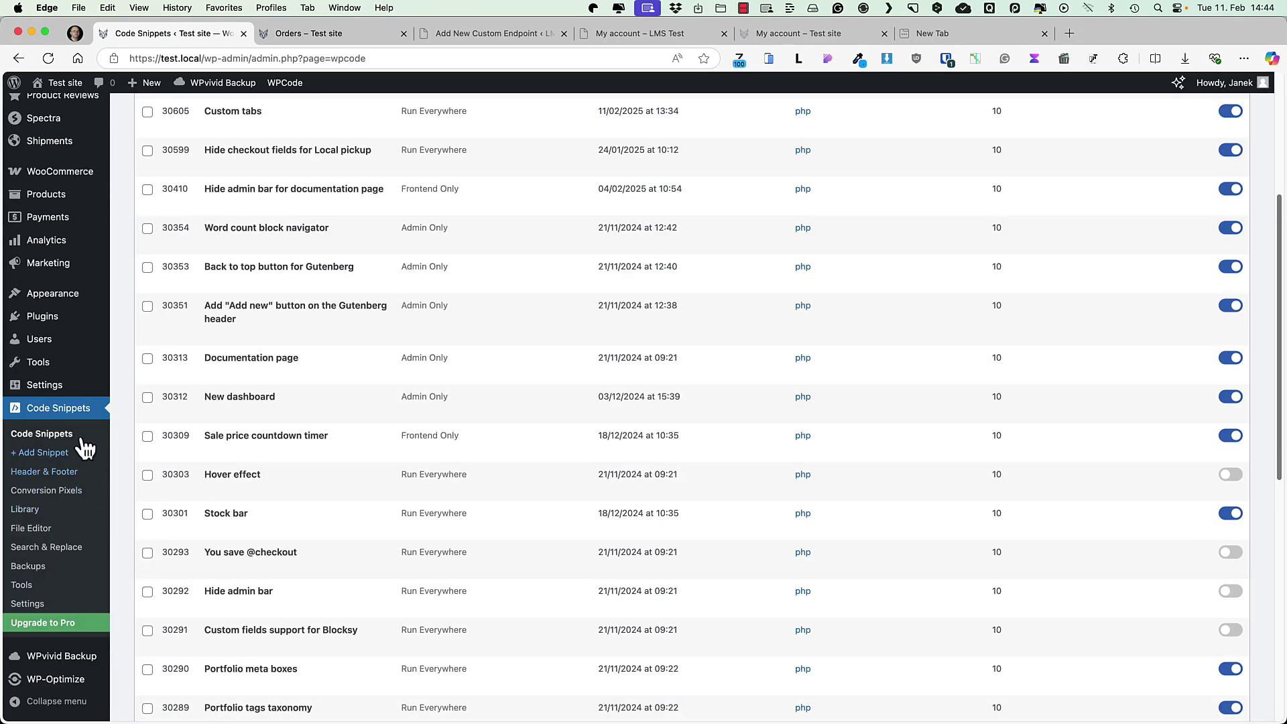
- Add a custom PHP snippet titled "Custom woo endpoints" and paste the endpoint code into it
{"action": "left_click", "coordinate": [31, 456]}
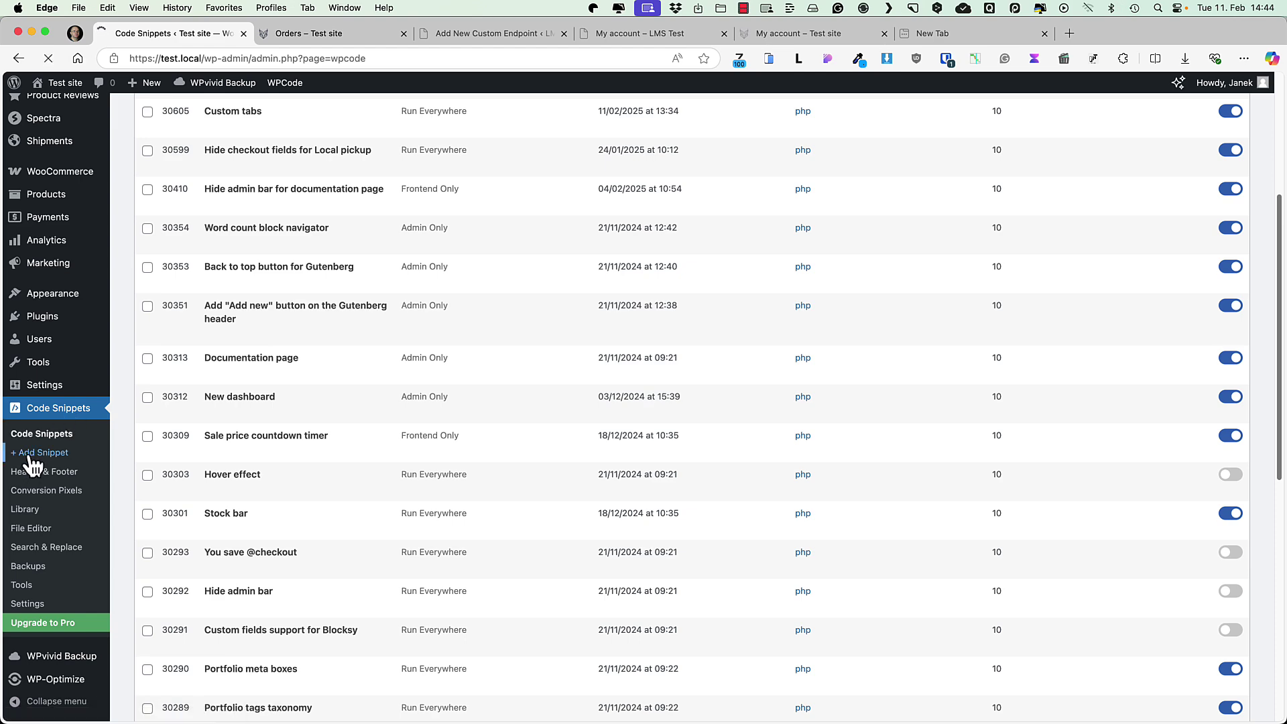
{"action": "left_click", "coordinate": [456, 377]}
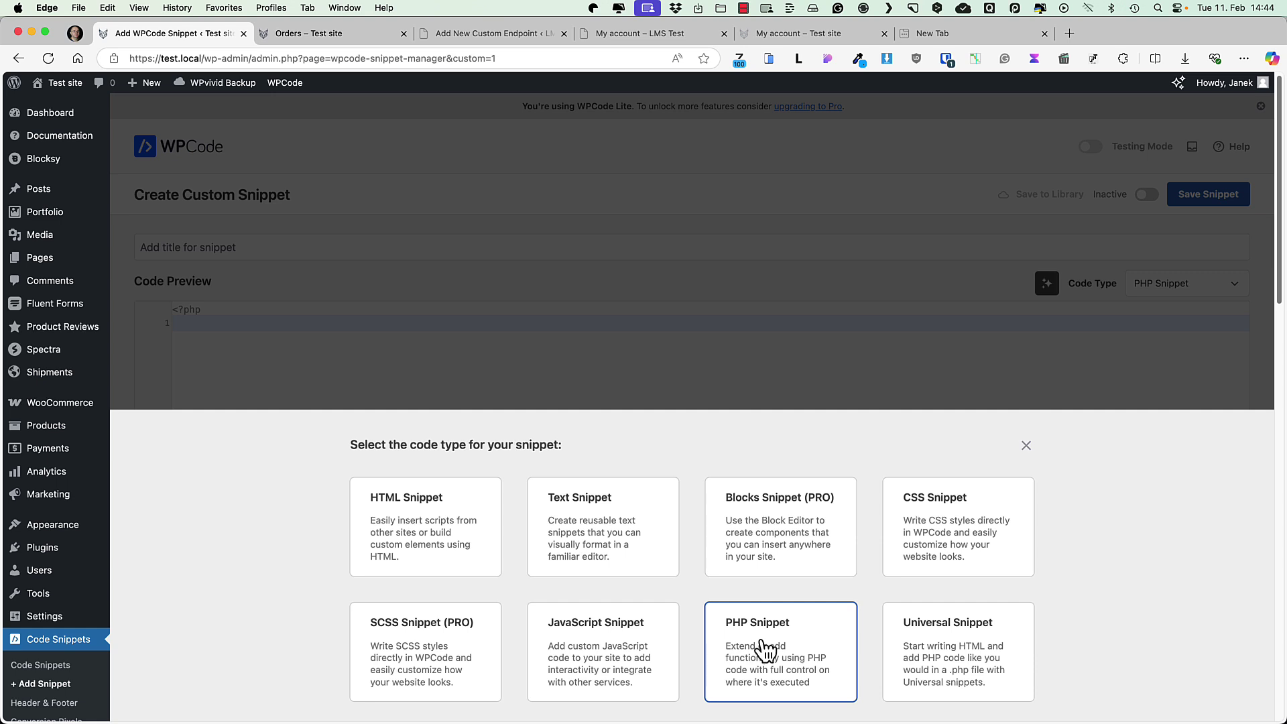
{"action": "left_click", "coordinate": [763, 643]}
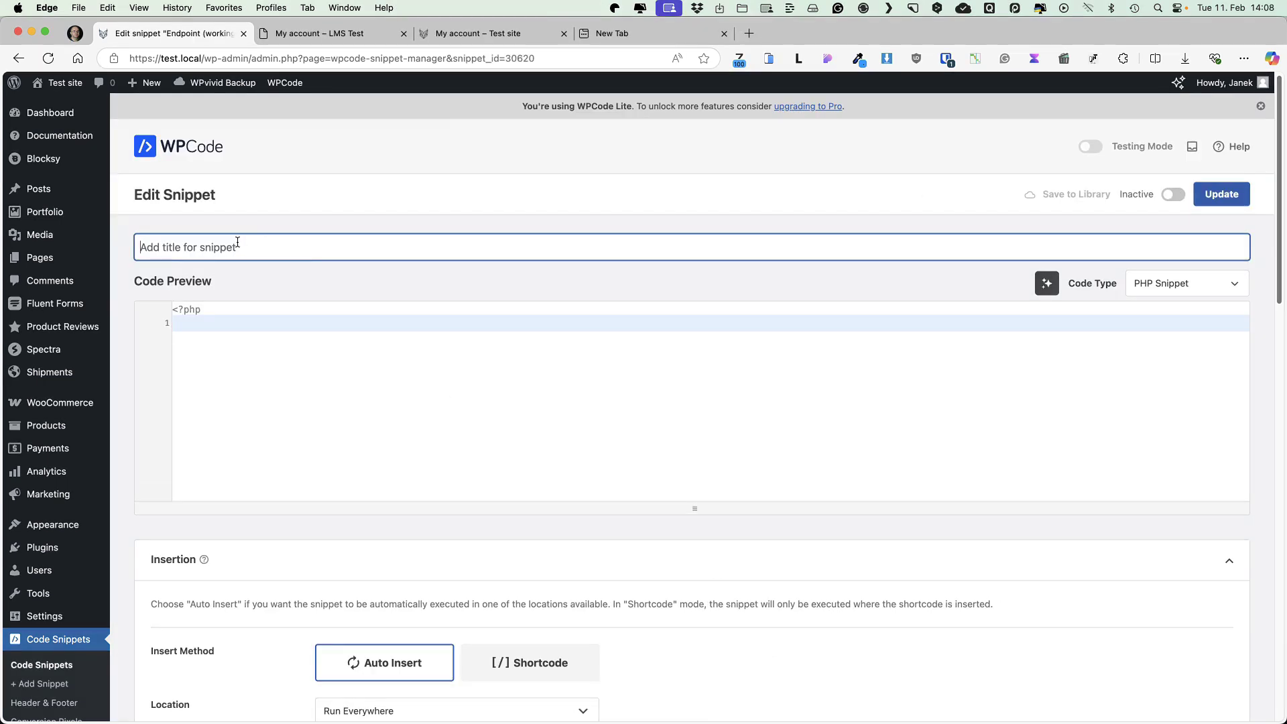
{"action": "type", "text": "Custom woo endpoints"}
{"action": "left_click", "coordinate": [236, 323]}
{"action": "key", "text": "super+v"}
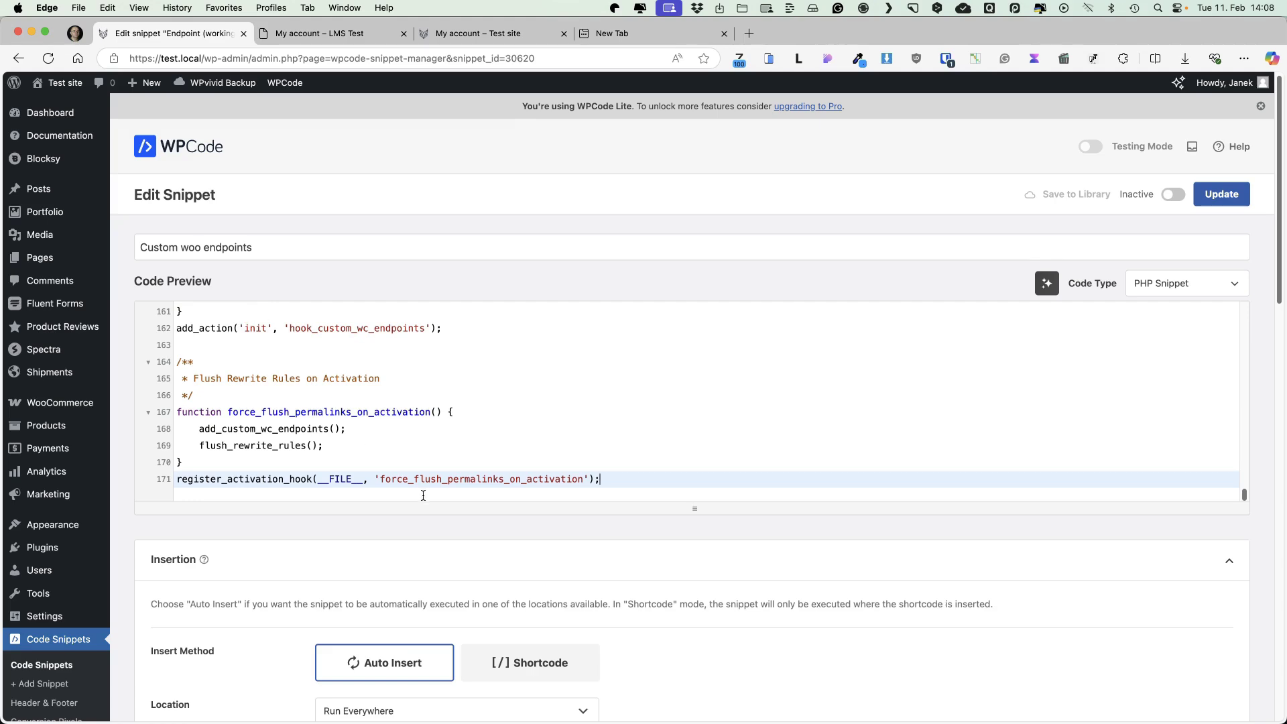
- Check the snippet's Run Everywhere location and PHP Snippet code type, and save it as active
{"action": "scroll", "coordinate": [423, 495], "scroll_direction": "down", "scroll_amount": 5}
{"action": "left_click", "coordinate": [379, 541]}
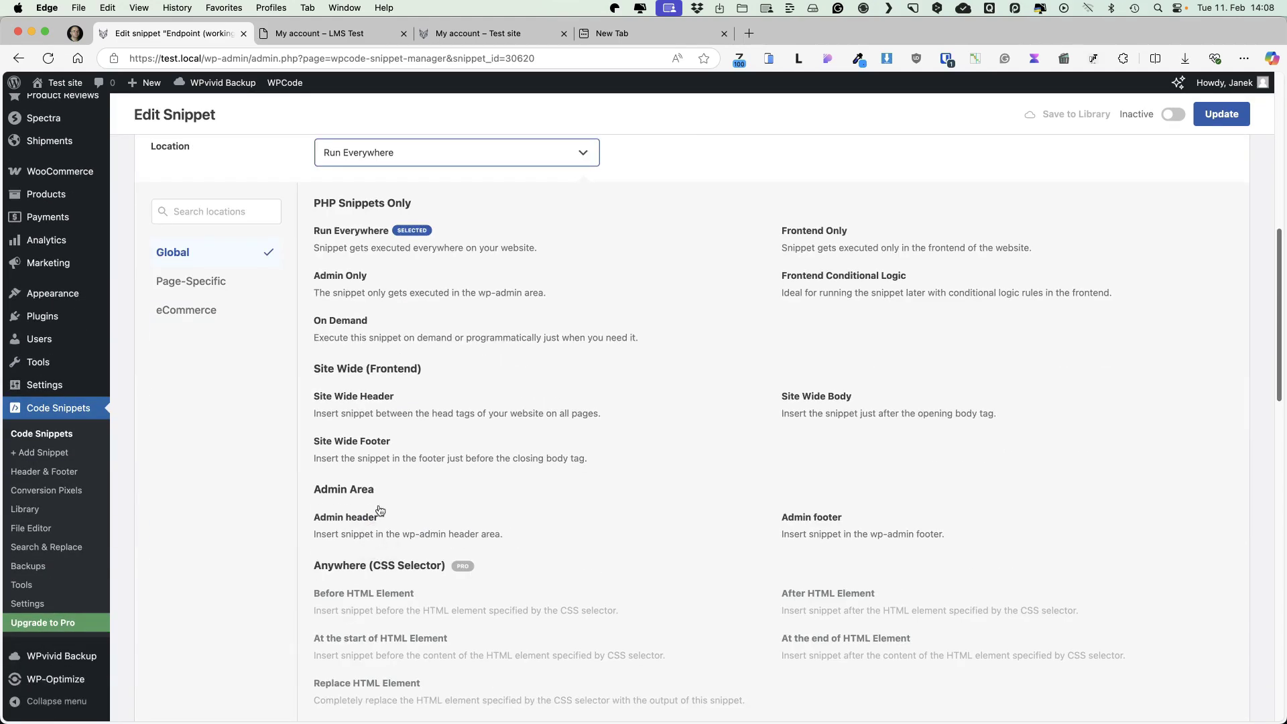
{"action": "scroll", "coordinate": [704, 349], "scroll_direction": "up", "scroll_amount": 8}
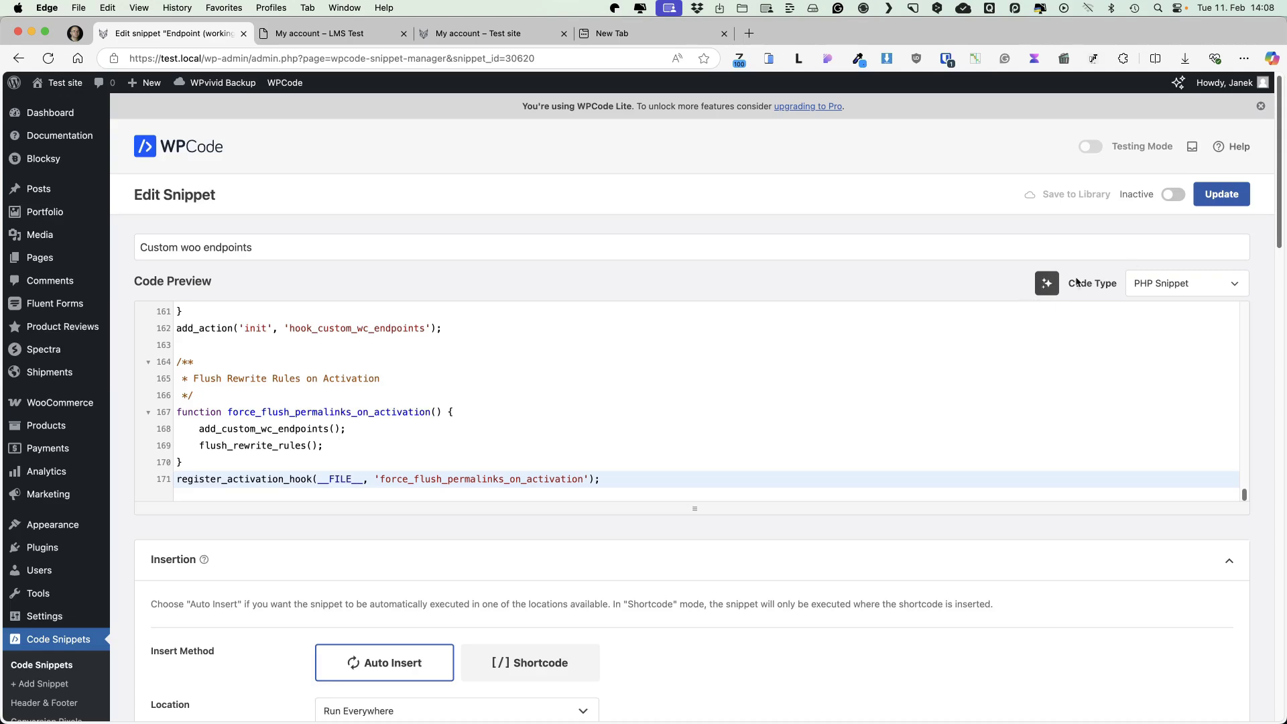
{"action": "left_click", "coordinate": [1169, 287]}
{"action": "left_click", "coordinate": [937, 366]}
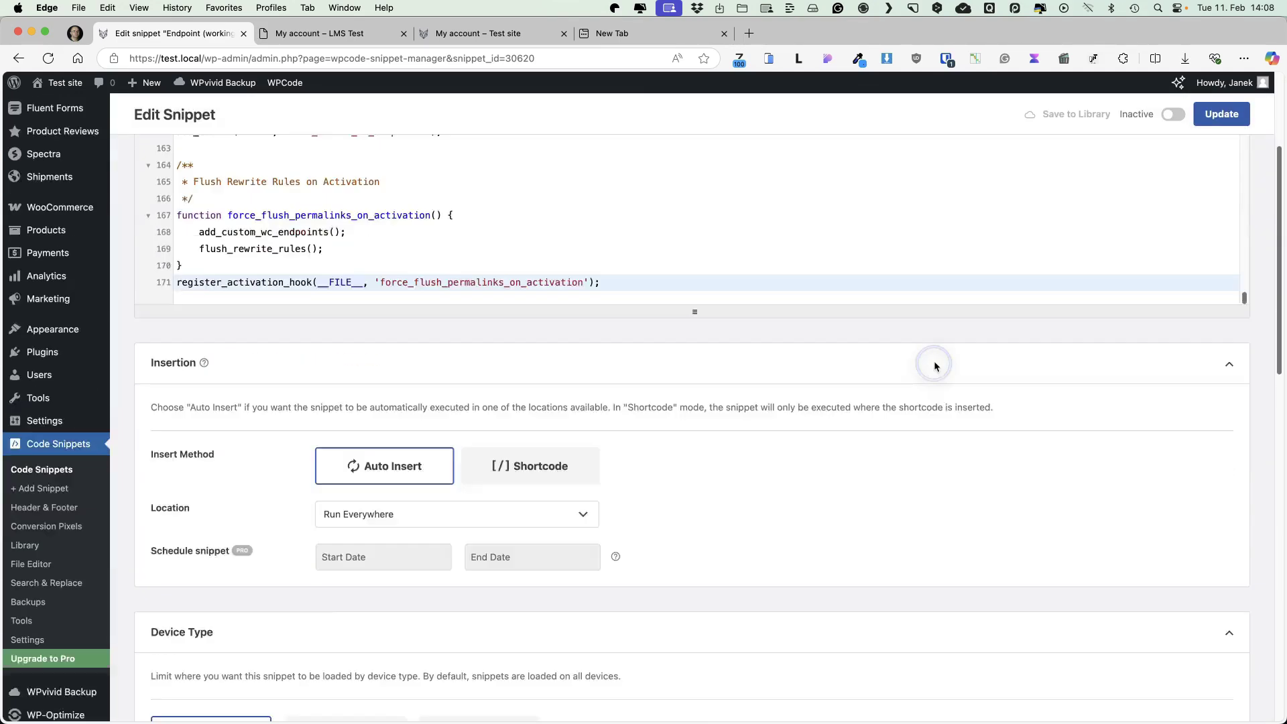
{"action": "left_click", "coordinate": [1173, 137]}
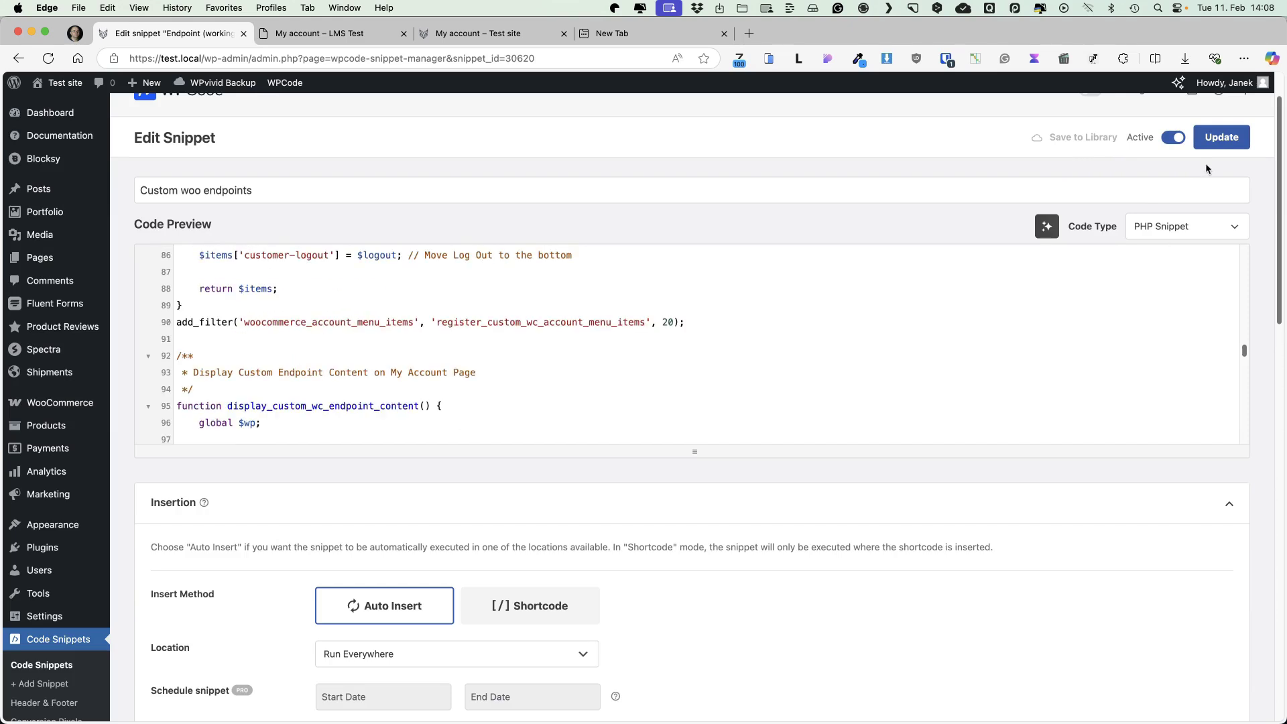
{"action": "left_click", "coordinate": [1217, 146]}
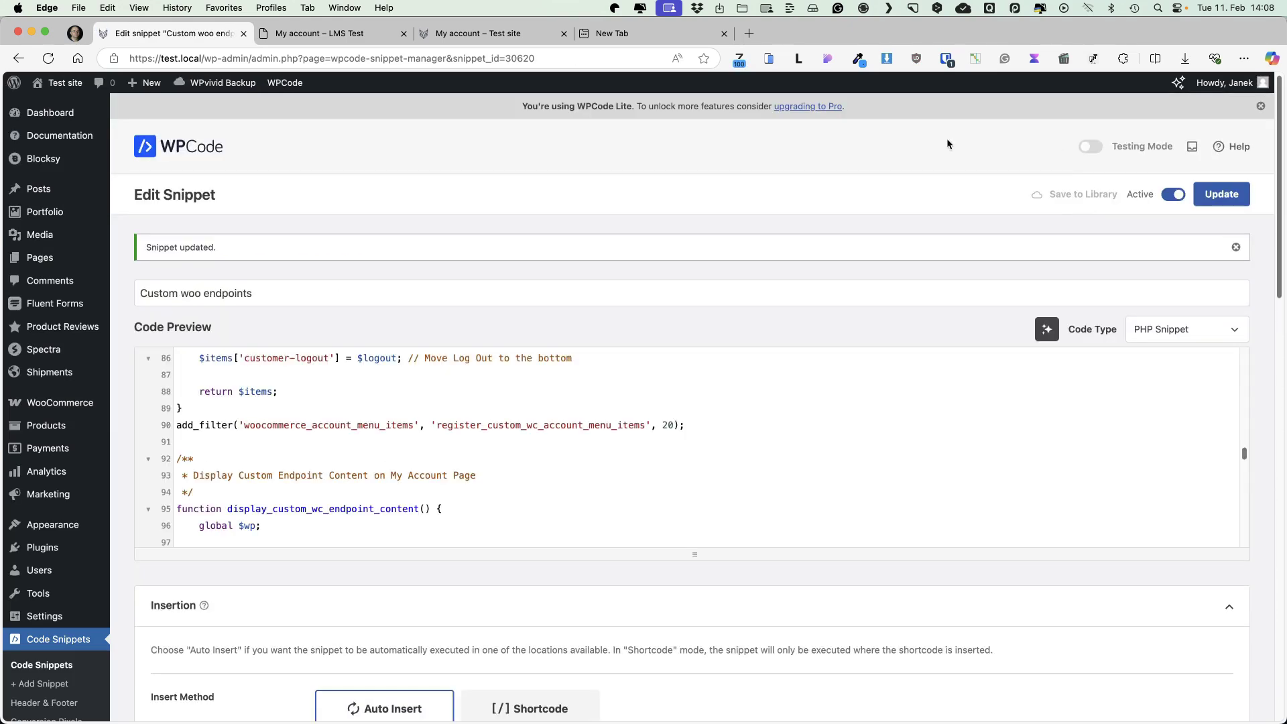
- Open WooCommerce's Custom Endpoints list and add a new custom endpoint titled "Shipping information"
{"action": "mouse_move", "coordinate": [36, 412]}
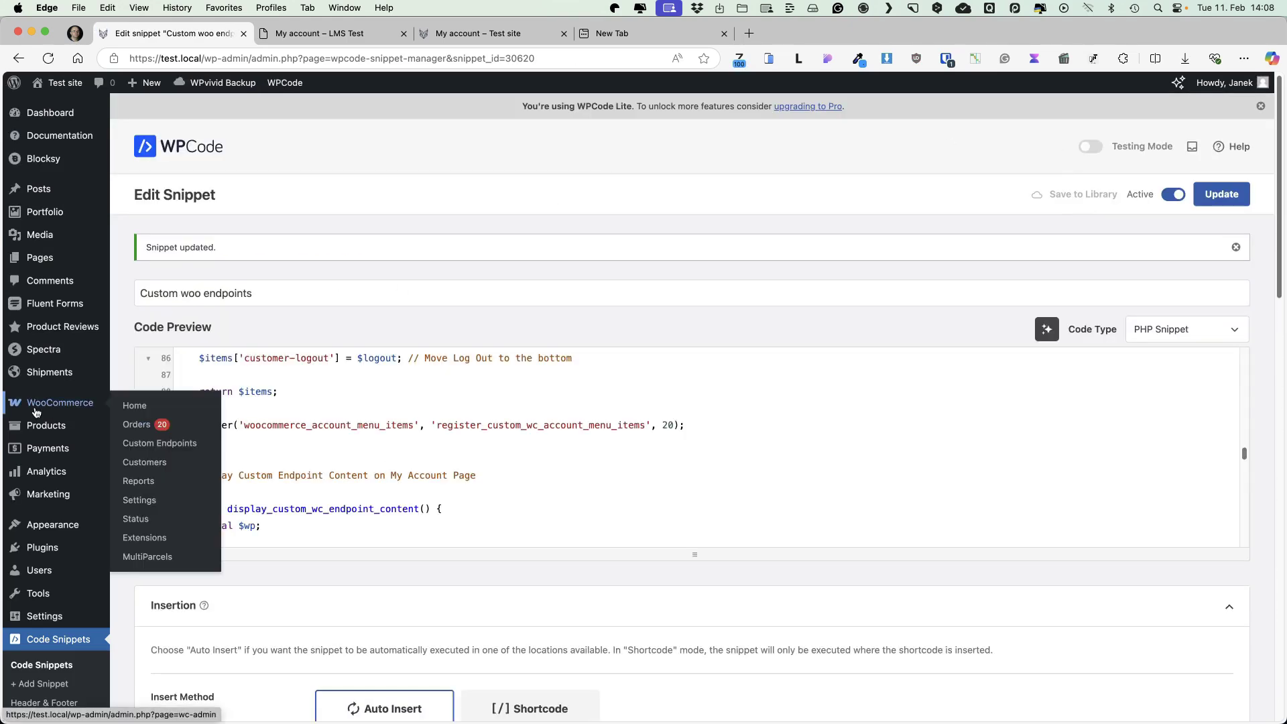
{"action": "left_click", "coordinate": [169, 447]}
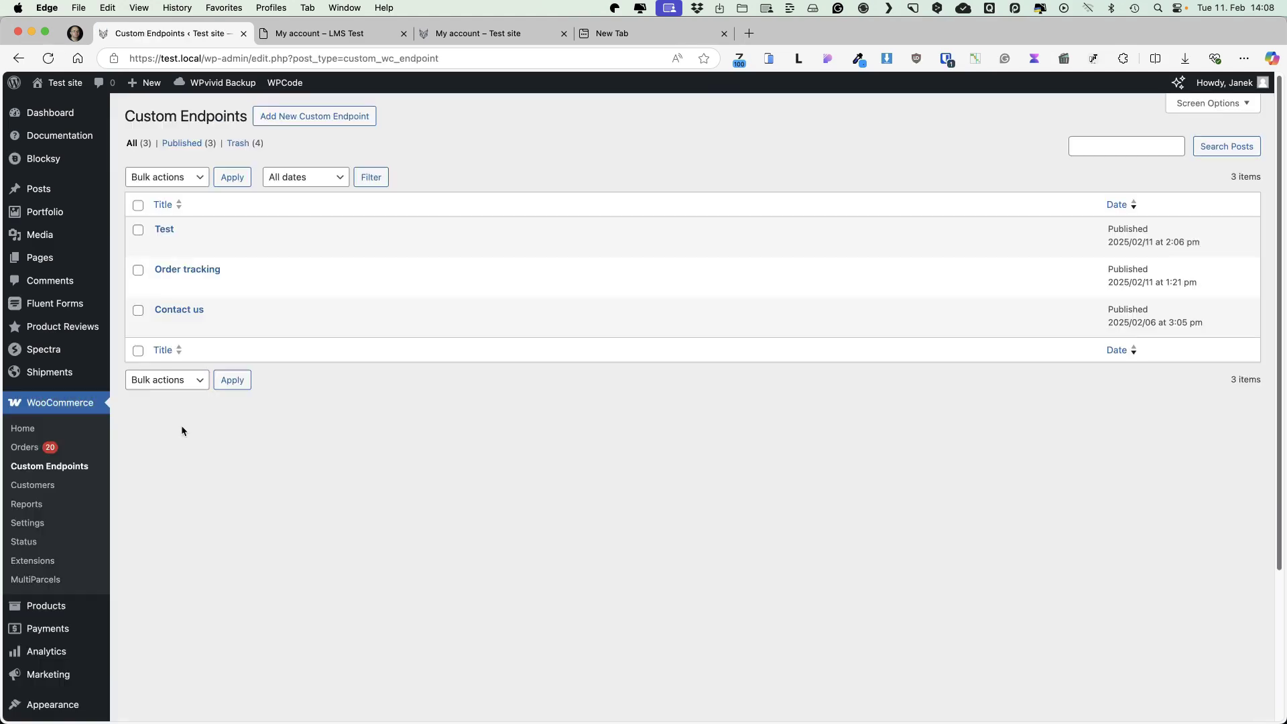
{"action": "left_click", "coordinate": [317, 116]}
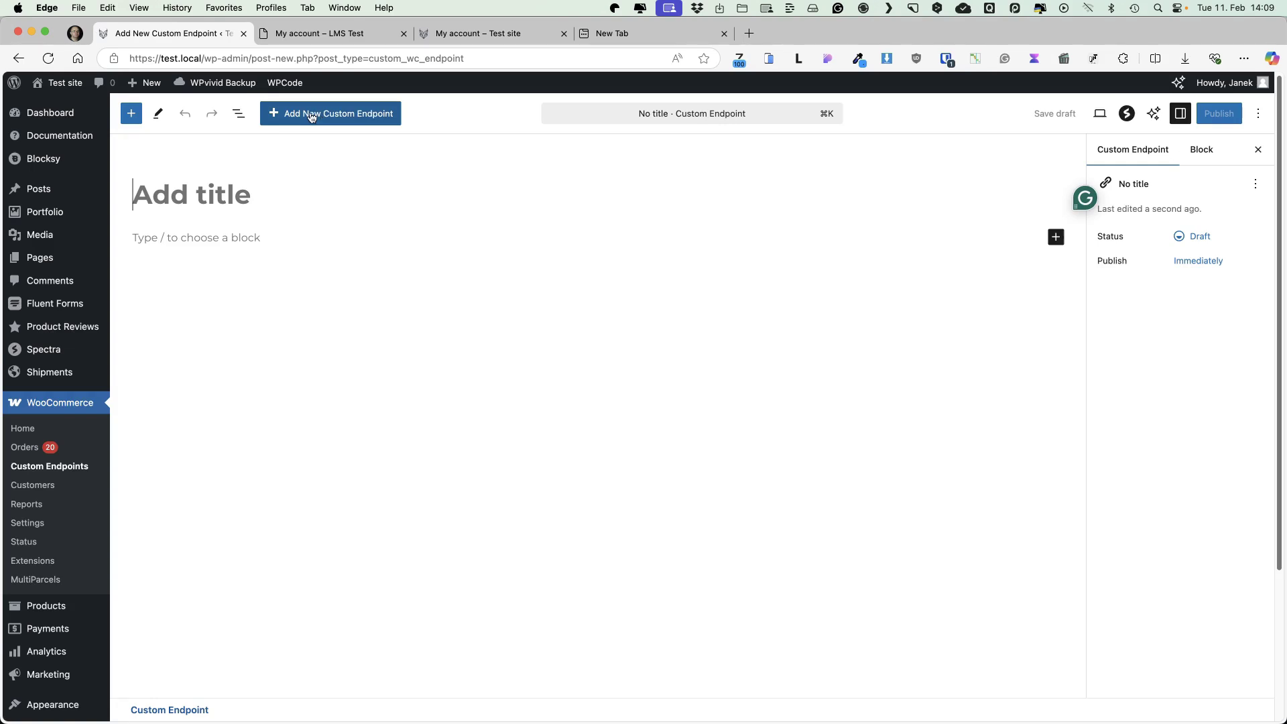
{"action": "type", "text": "Shipping information"}
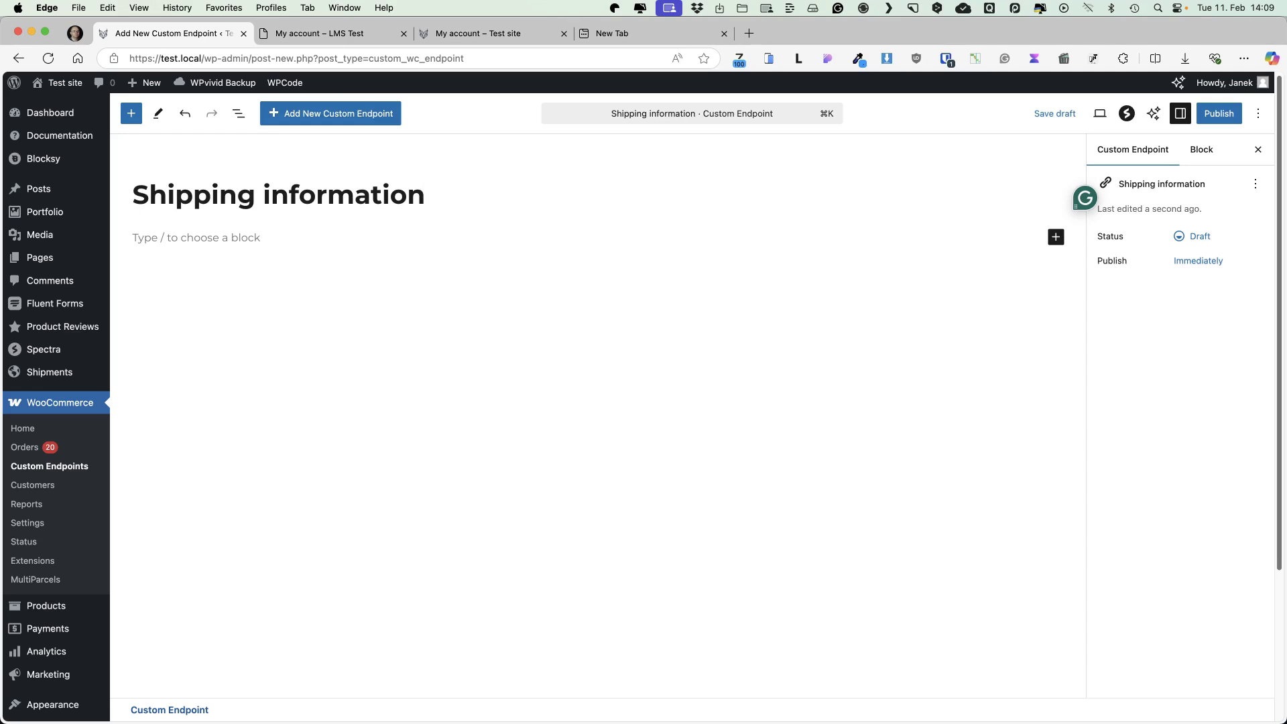
- Paste the lorem ipsum paragraphs as the Shipping information endpoint's content and publish it
{"action": "left_click", "coordinate": [131, 113]}
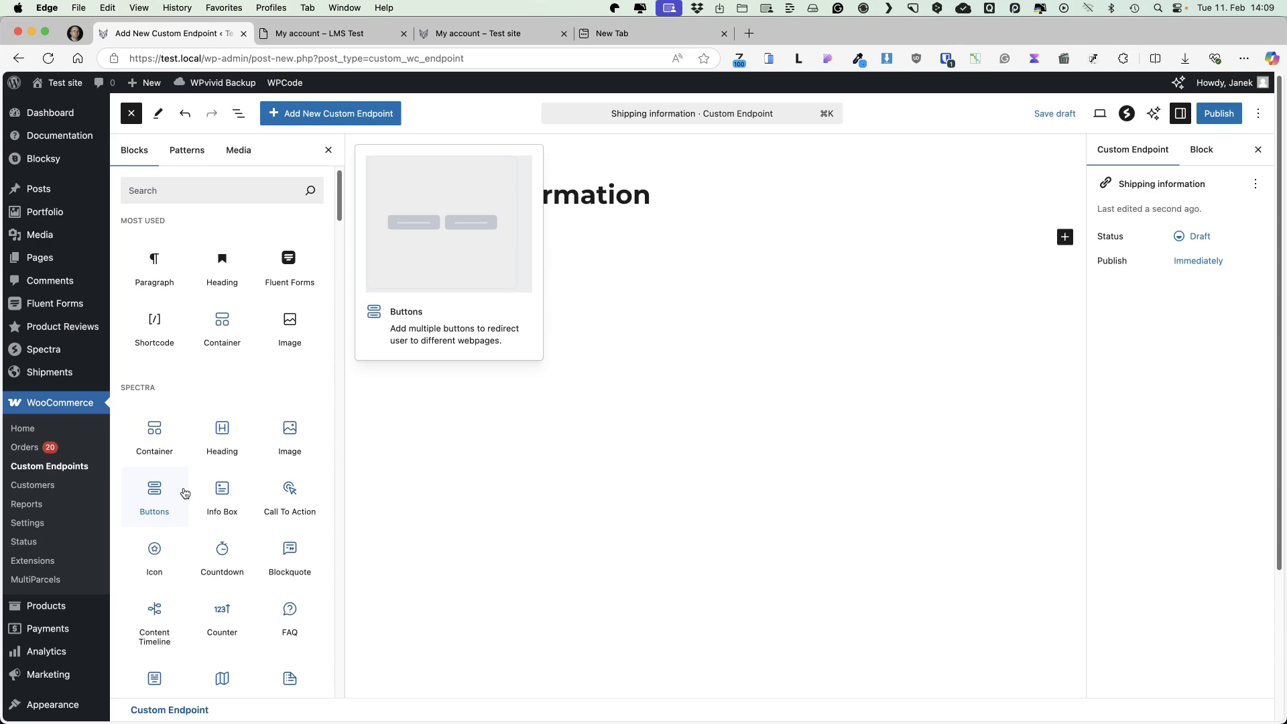
{"action": "left_click", "coordinate": [713, 306]}
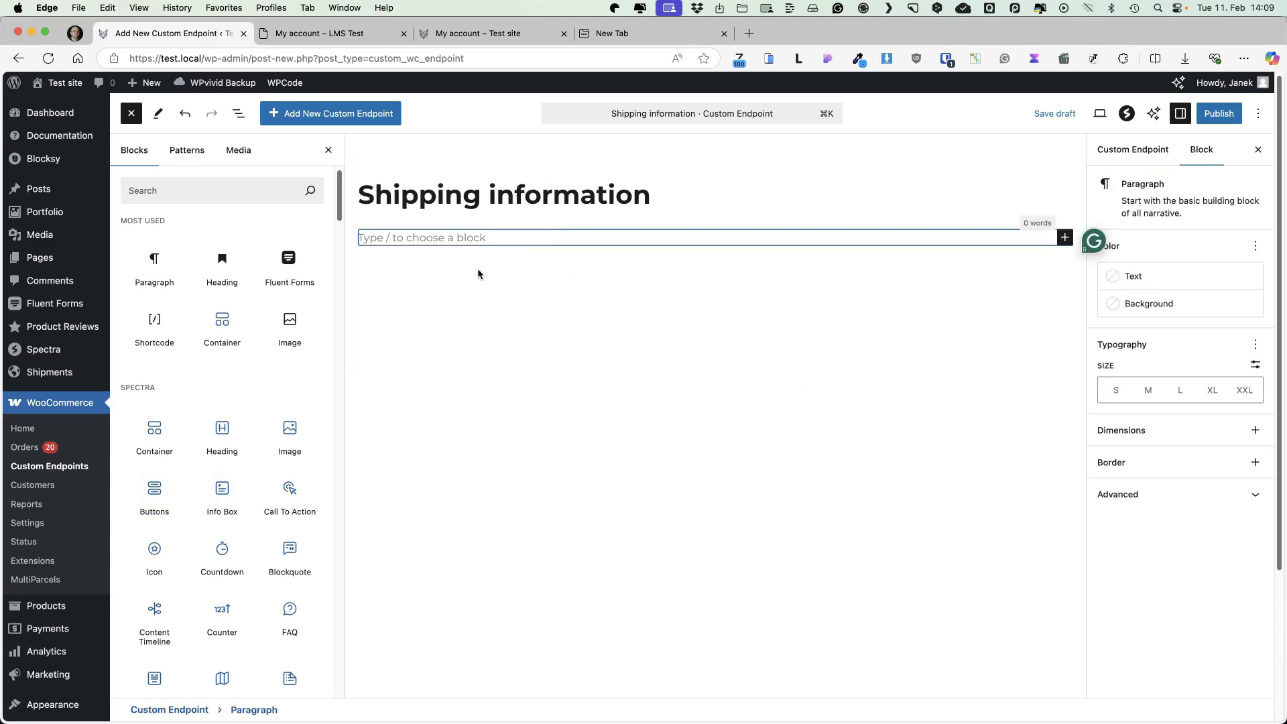
{"action": "left_click", "coordinate": [326, 151]}
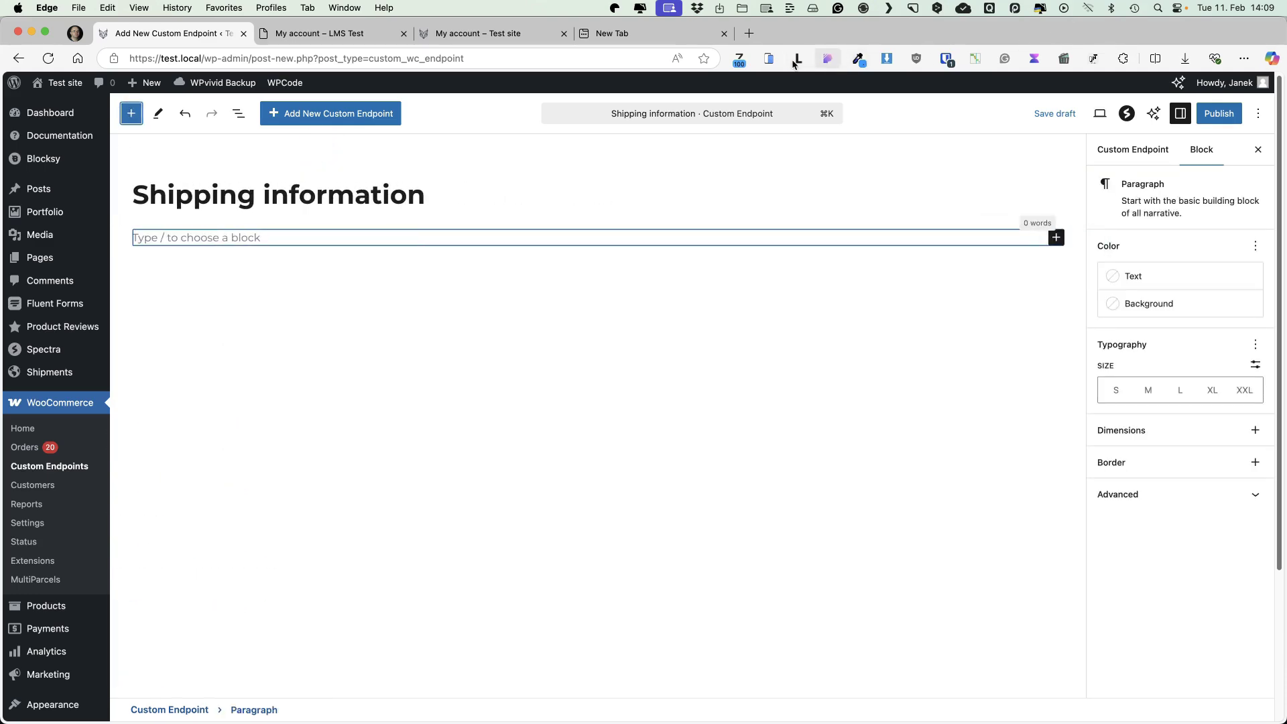
{"action": "key", "text": "super+v"}
{"action": "left_click", "coordinate": [1225, 118]}
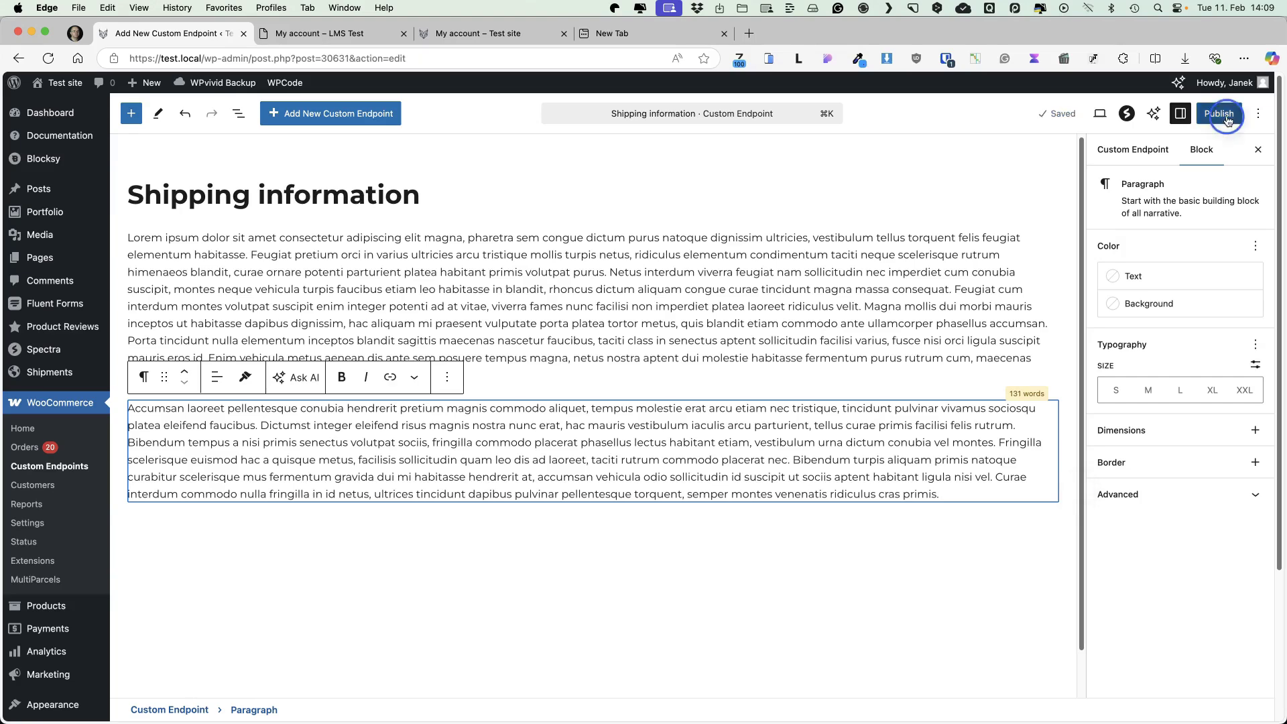
- Reload the Test site's My account page and open the Shipping information endpoint to check its content
{"action": "left_click", "coordinate": [492, 33]}
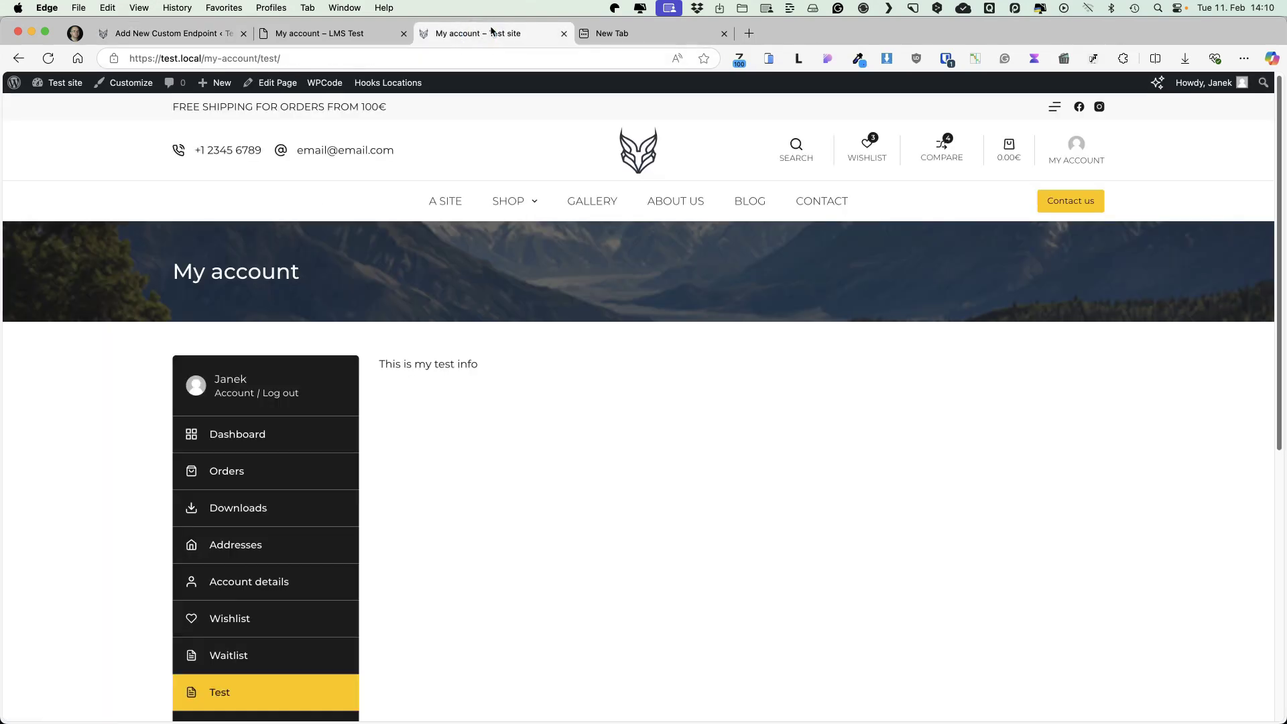
{"action": "left_click", "coordinate": [47, 59]}
{"action": "scroll", "coordinate": [69, 320], "scroll_direction": "down", "scroll_amount": 3}
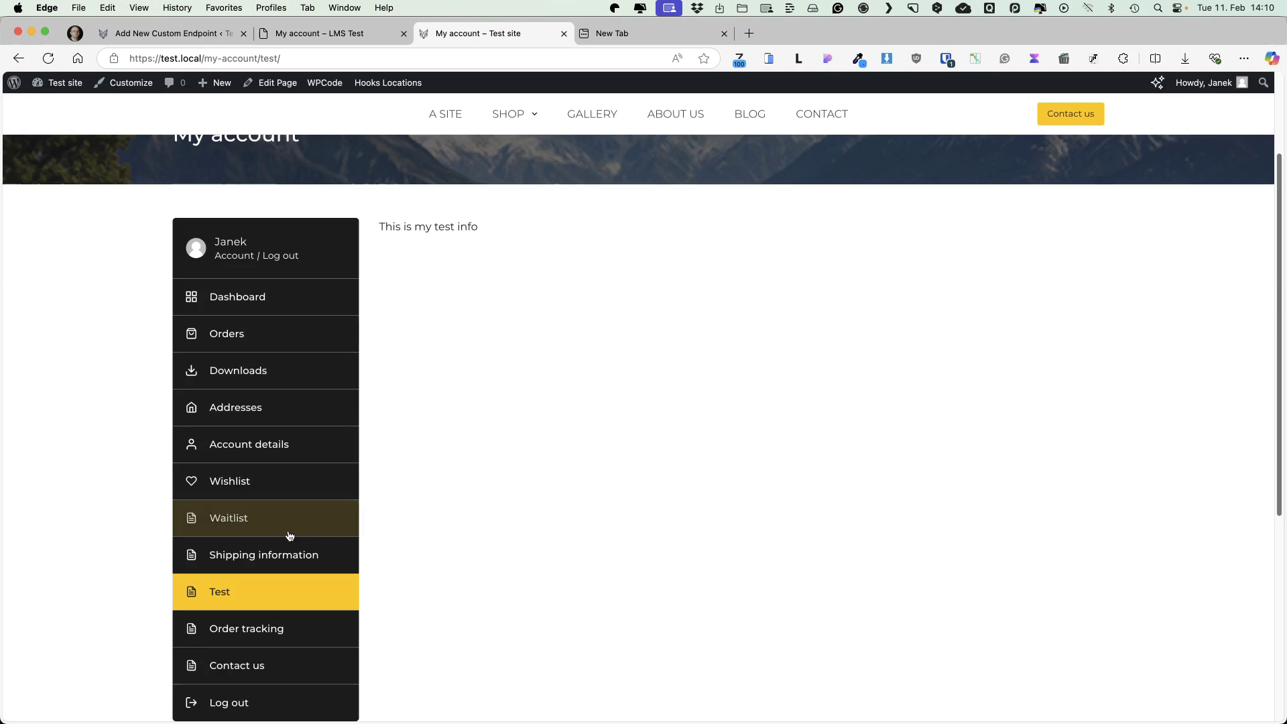
{"action": "left_click", "coordinate": [269, 565]}
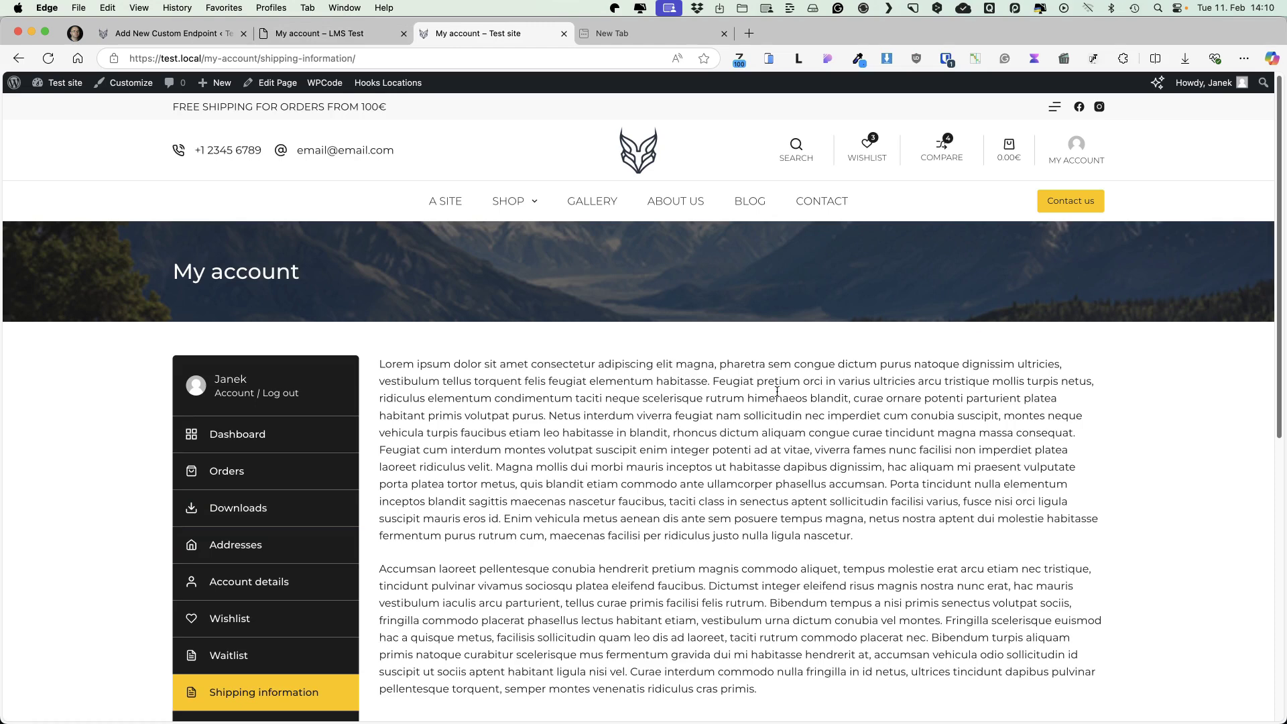
- Open the Test site's Permalink Settings and review the permalink structure, optional bases and product permalink options
{"action": "left_click", "coordinate": [295, 33]}
{"action": "left_click", "coordinate": [168, 33]}
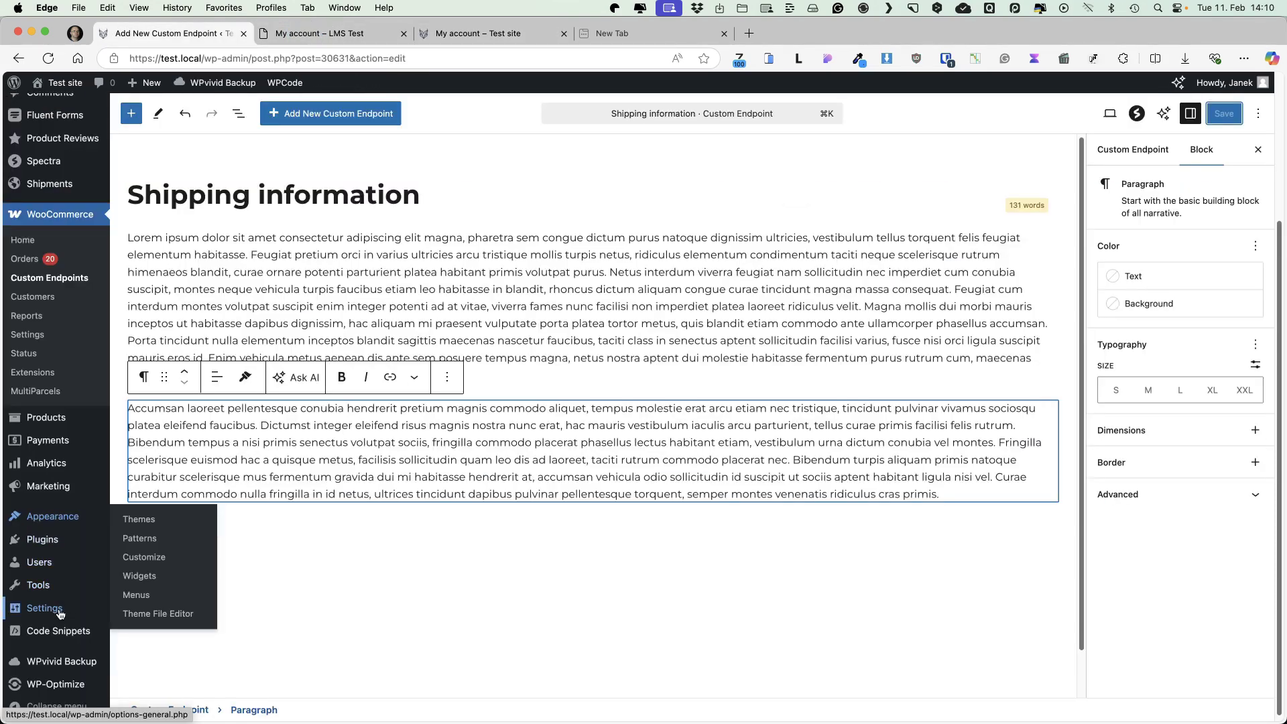
{"action": "mouse_move", "coordinate": [59, 614]}
{"action": "left_click", "coordinate": [166, 643]}
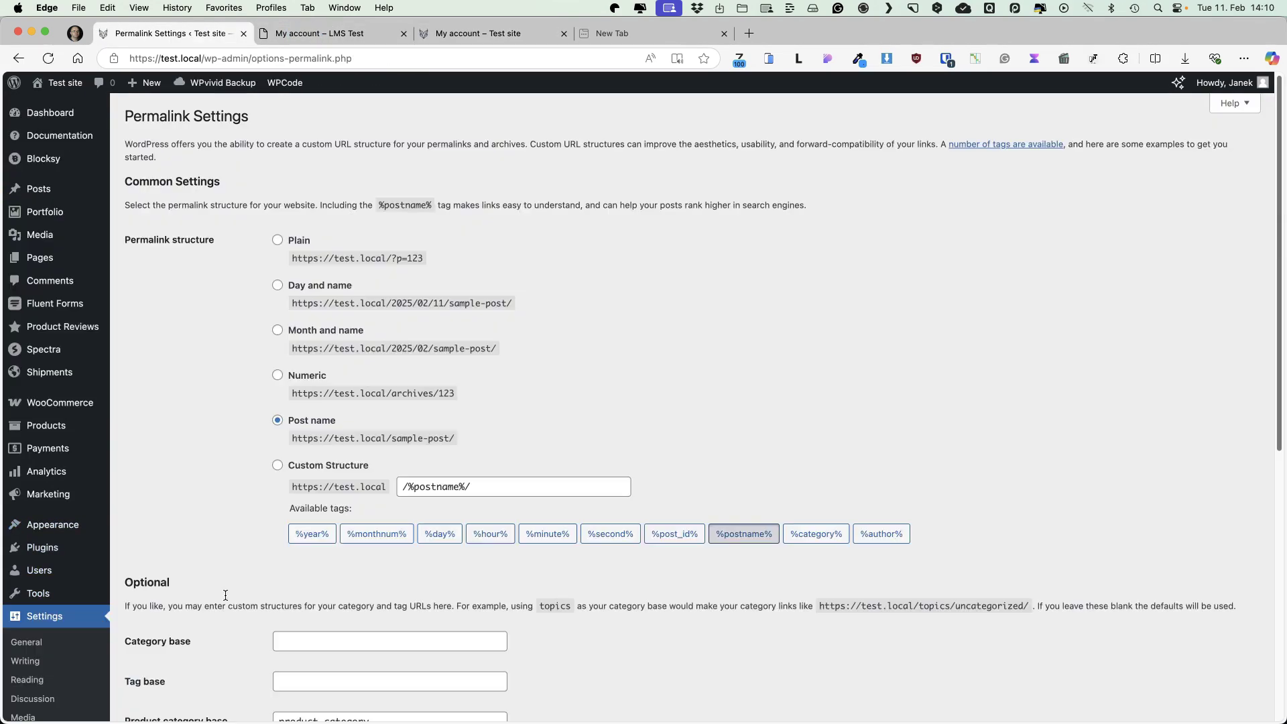
{"action": "scroll", "coordinate": [416, 516], "scroll_direction": "down", "scroll_amount": 10}
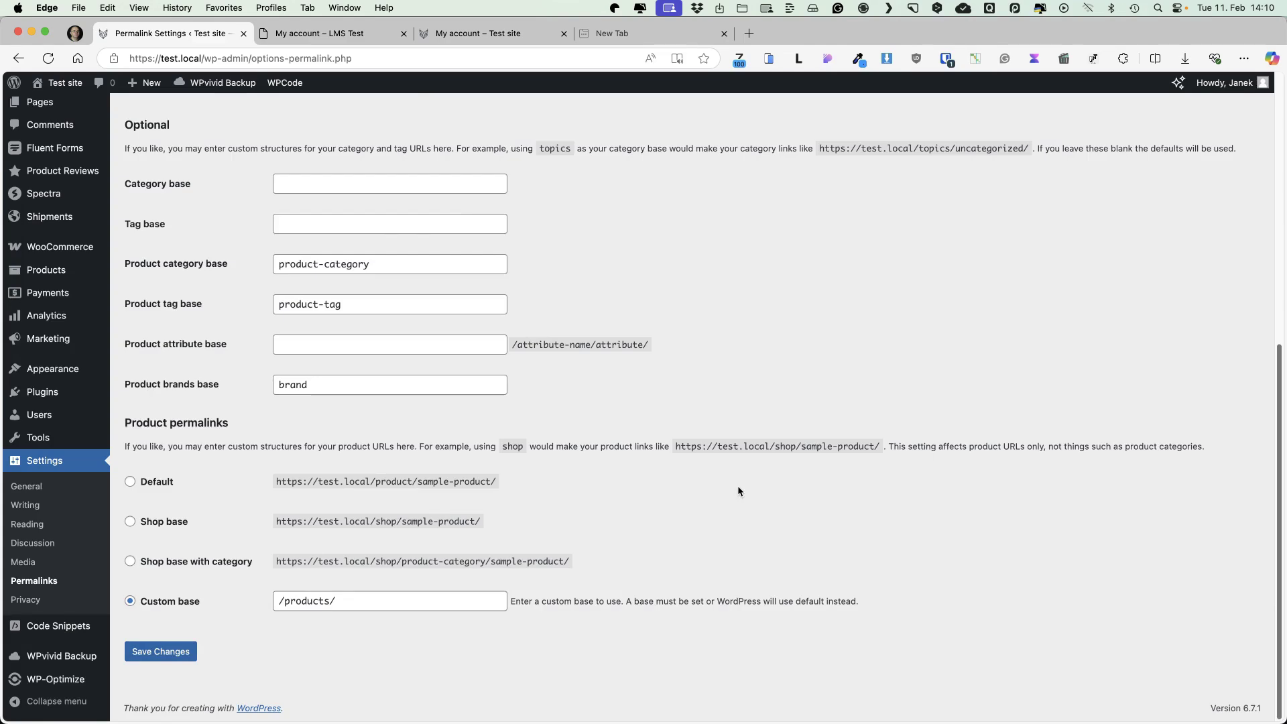
{"action": "scroll", "coordinate": [738, 489], "scroll_direction": "up", "scroll_amount": 7}
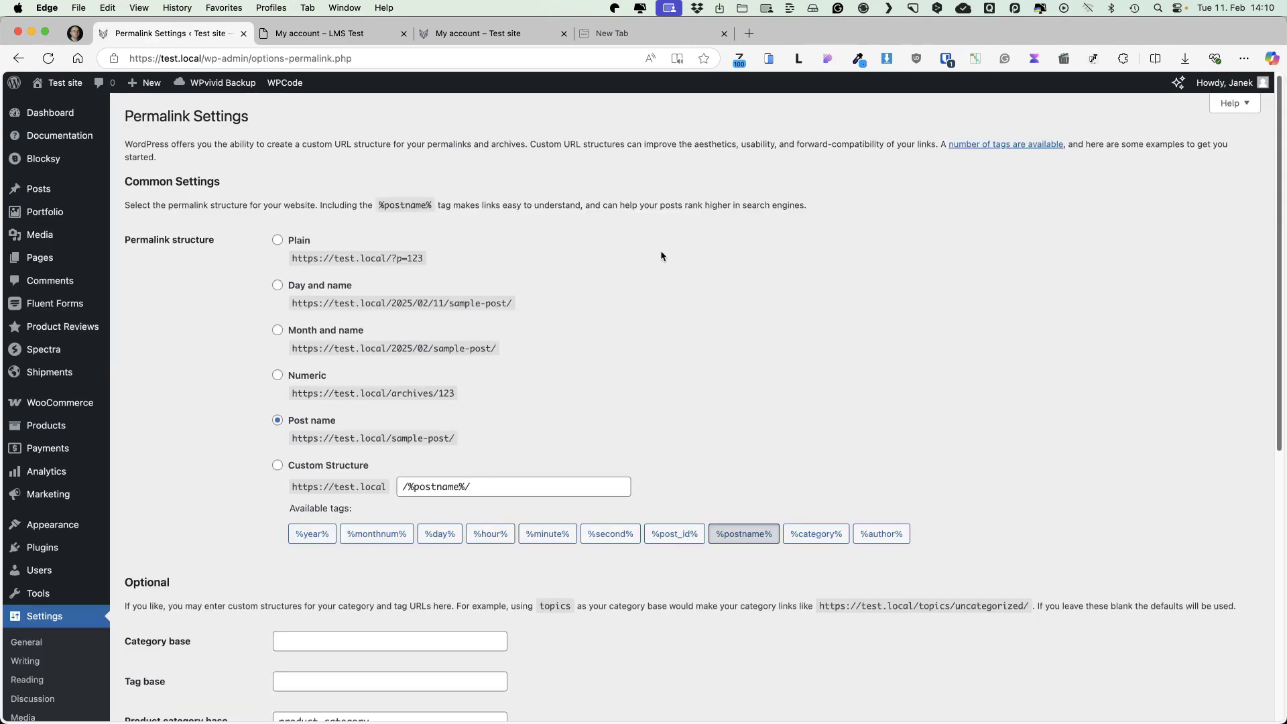
- Switch to the LMS Test site's admin, open its Custom Endpoints list and move the "Your courses" endpoint to the bin
{"action": "left_click", "coordinate": [320, 32]}
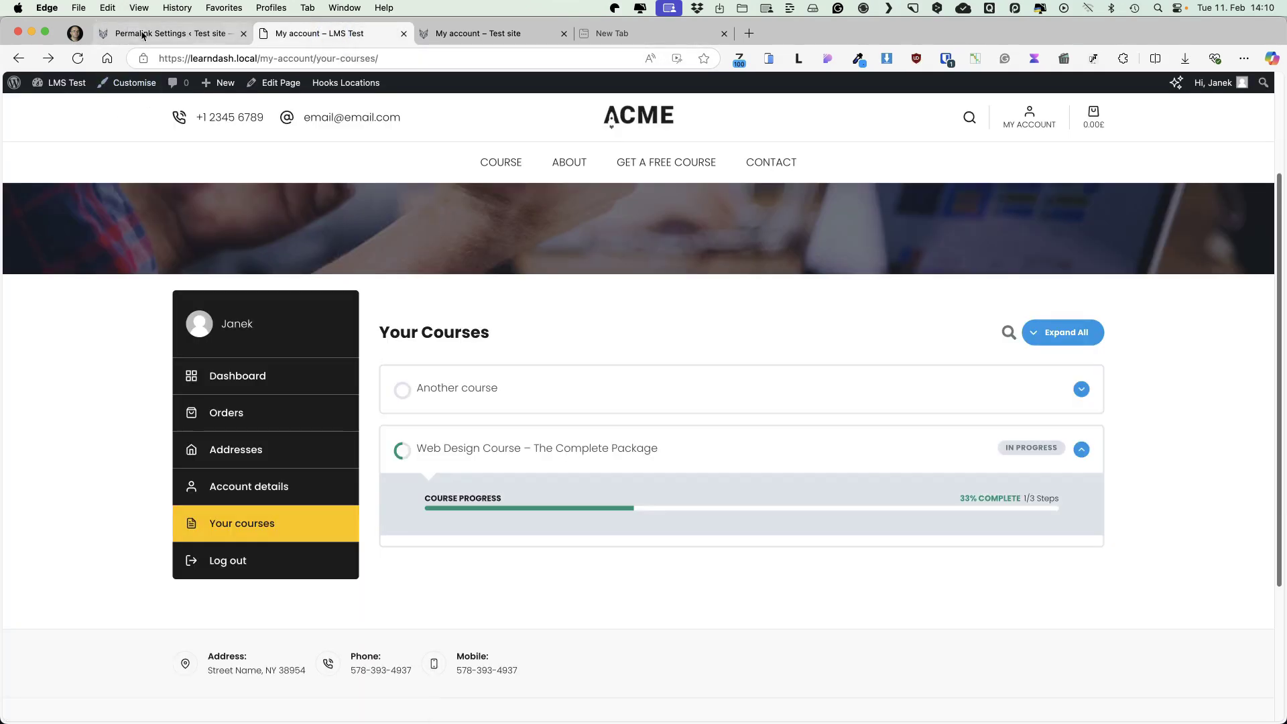
{"action": "left_click", "coordinate": [52, 107]}
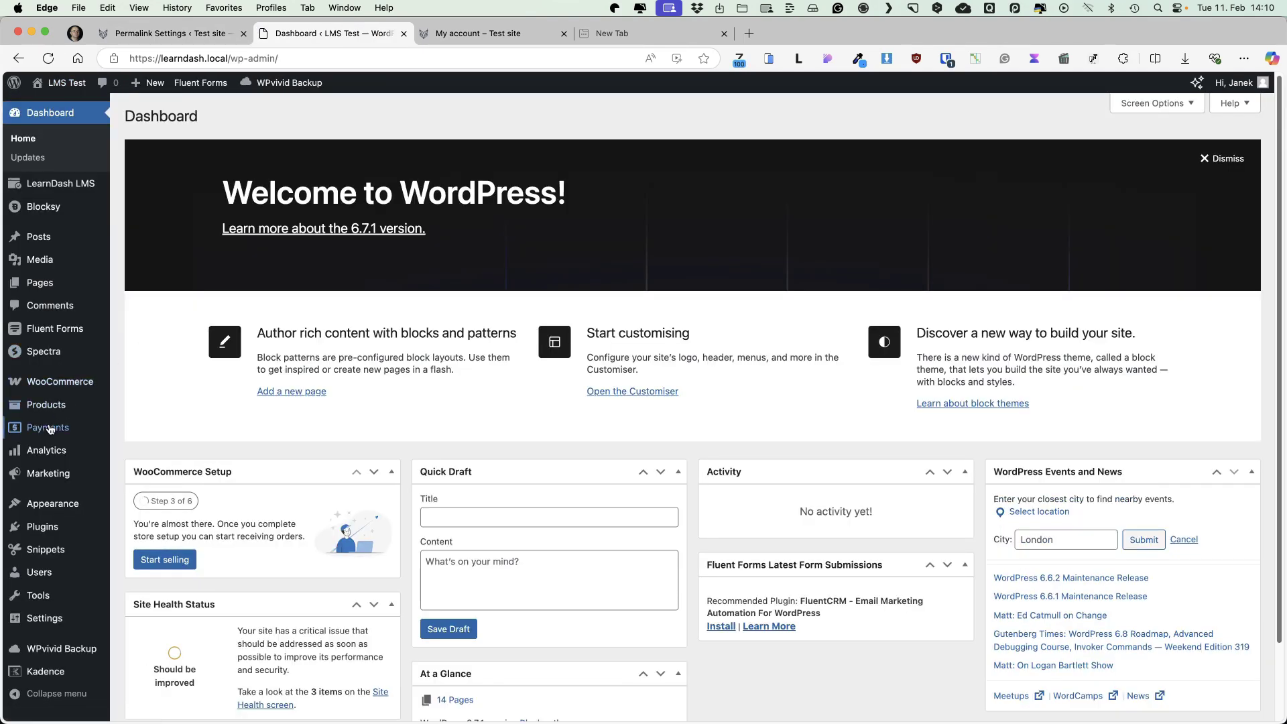
{"action": "mouse_move", "coordinate": [54, 381]}
{"action": "left_click", "coordinate": [148, 419]}
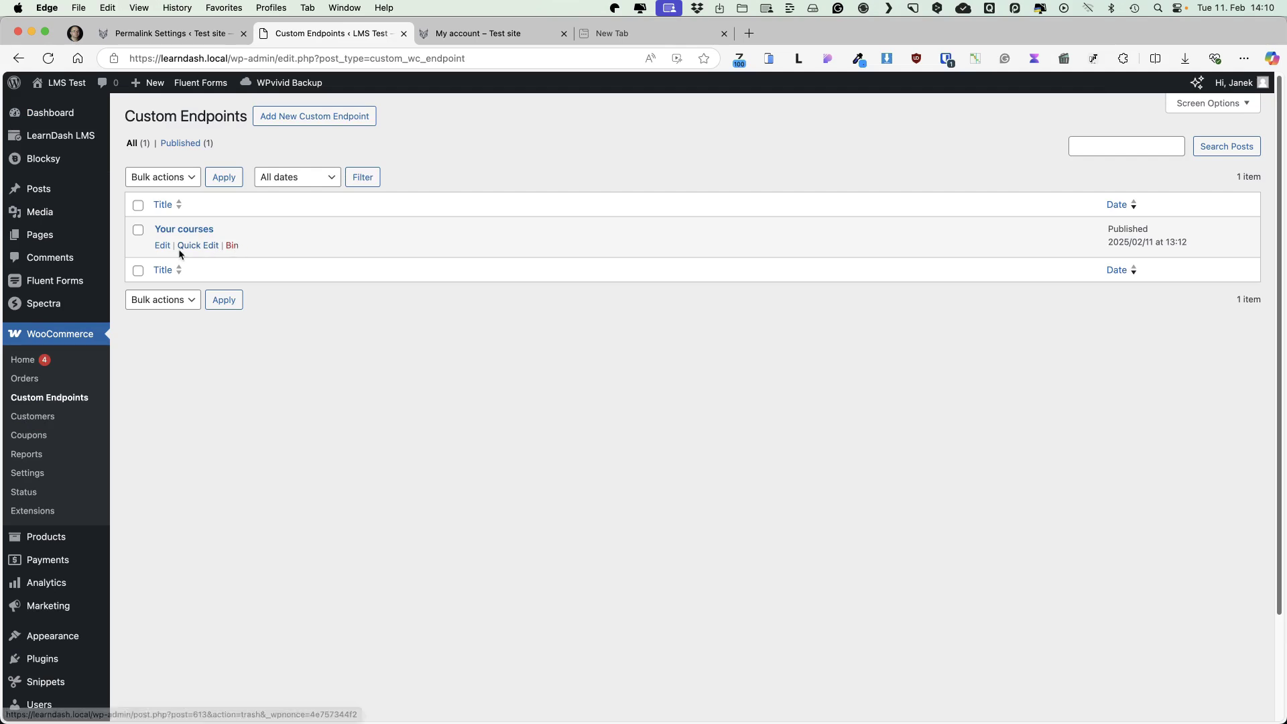
{"action": "left_click", "coordinate": [231, 245]}
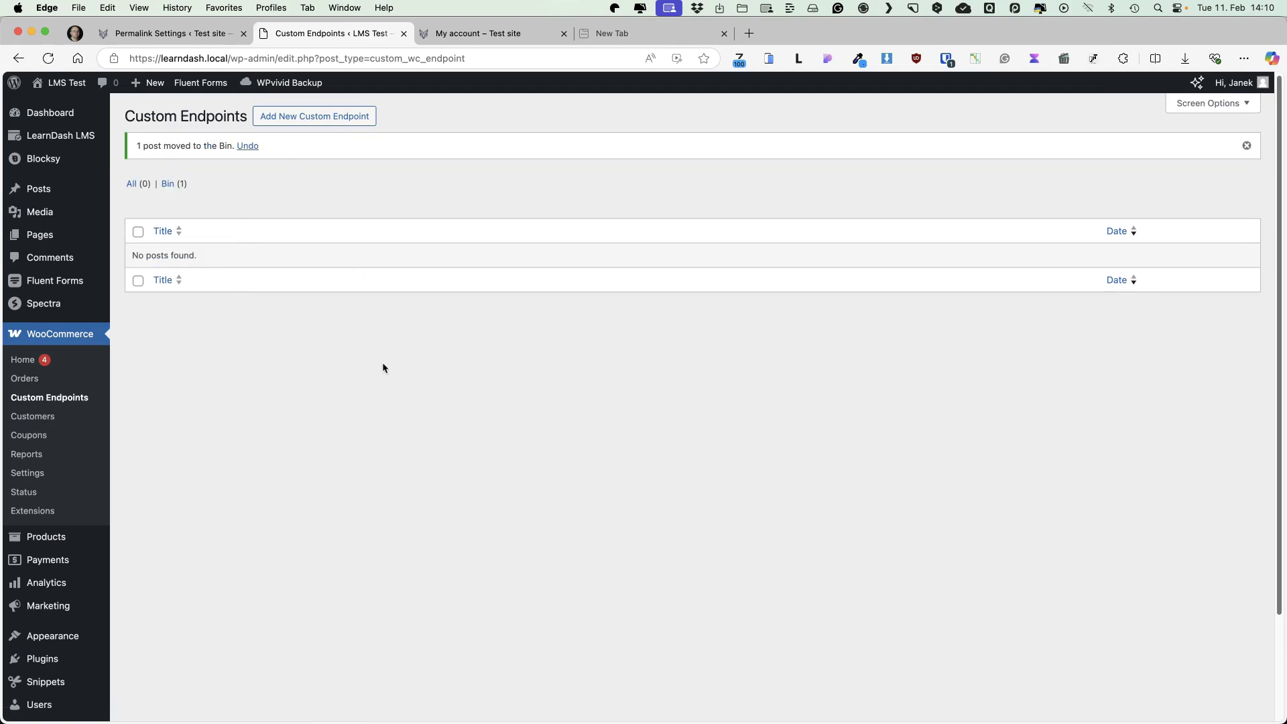
- Add a new custom endpoint on the LMS Test site and title it "My courses"
{"action": "left_click", "coordinate": [317, 117]}
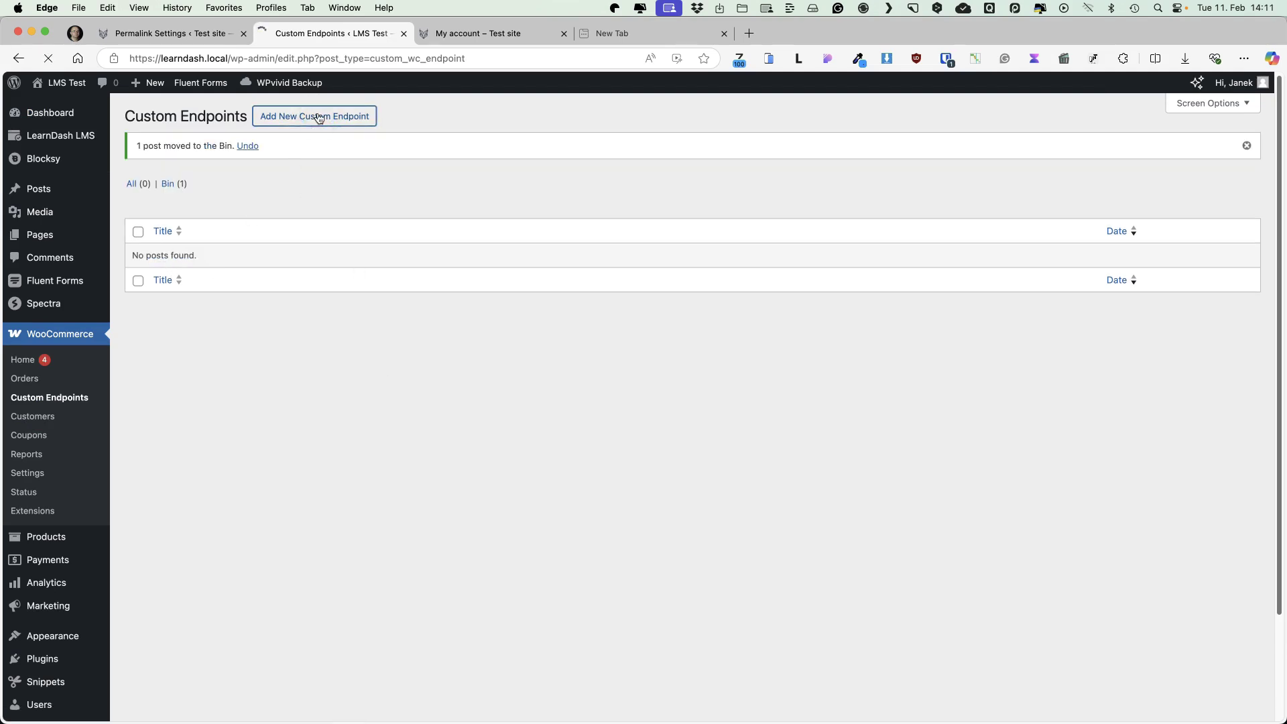
{"action": "type", "text": "My cou"}
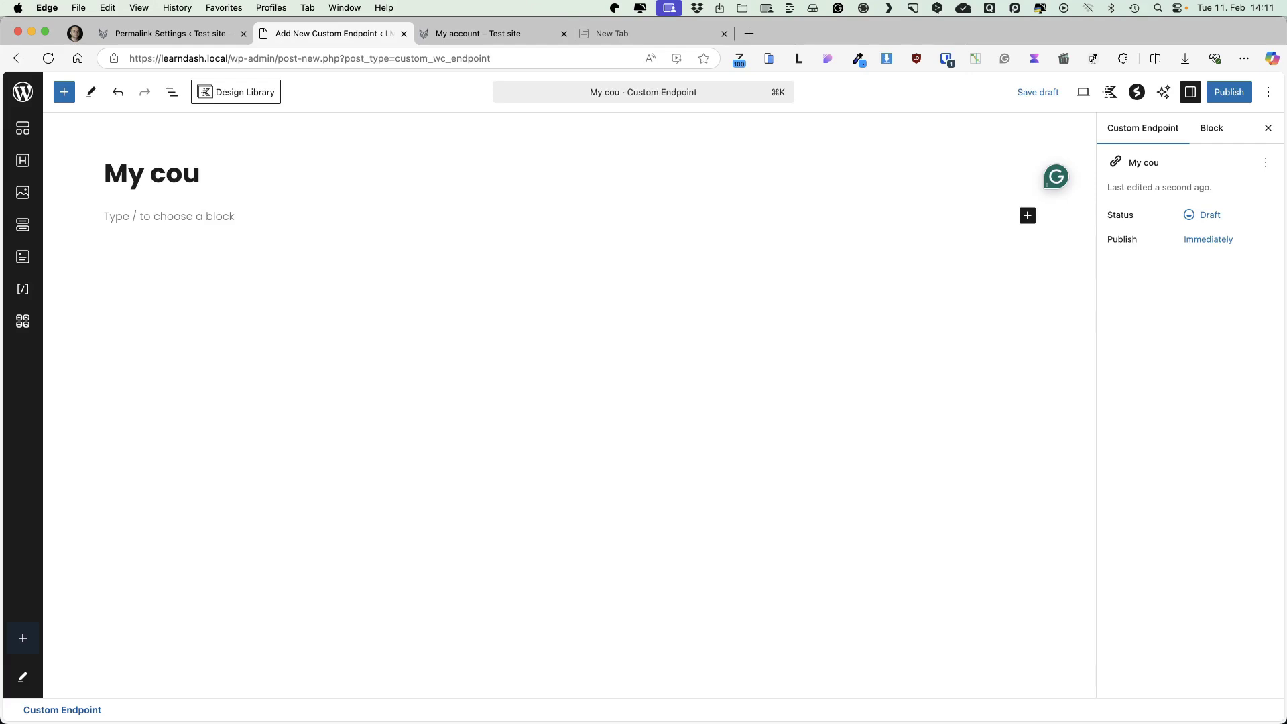
{"action": "type", "text": "rses"}
- Insert the LearnDash Profile block into the My courses endpoint and publish the endpoint
{"action": "left_click", "coordinate": [56, 97]}
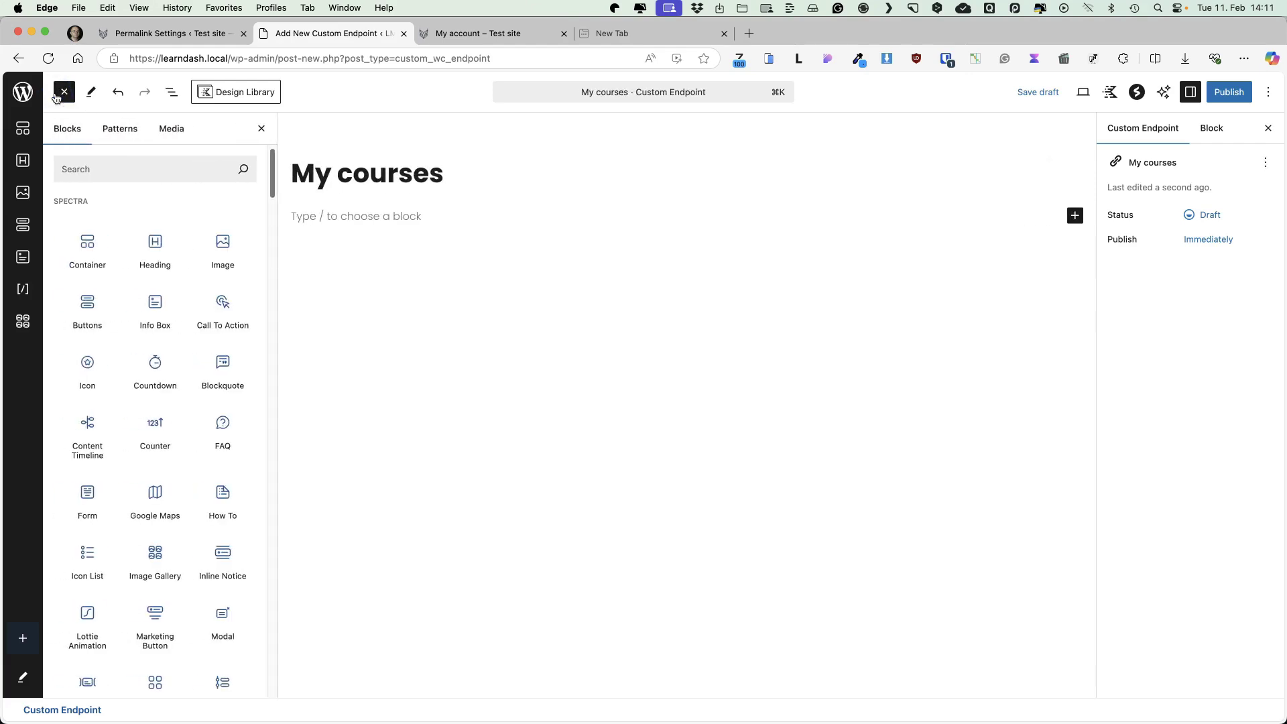
{"action": "left_click", "coordinate": [100, 166]}
{"action": "type", "text": "learn"}
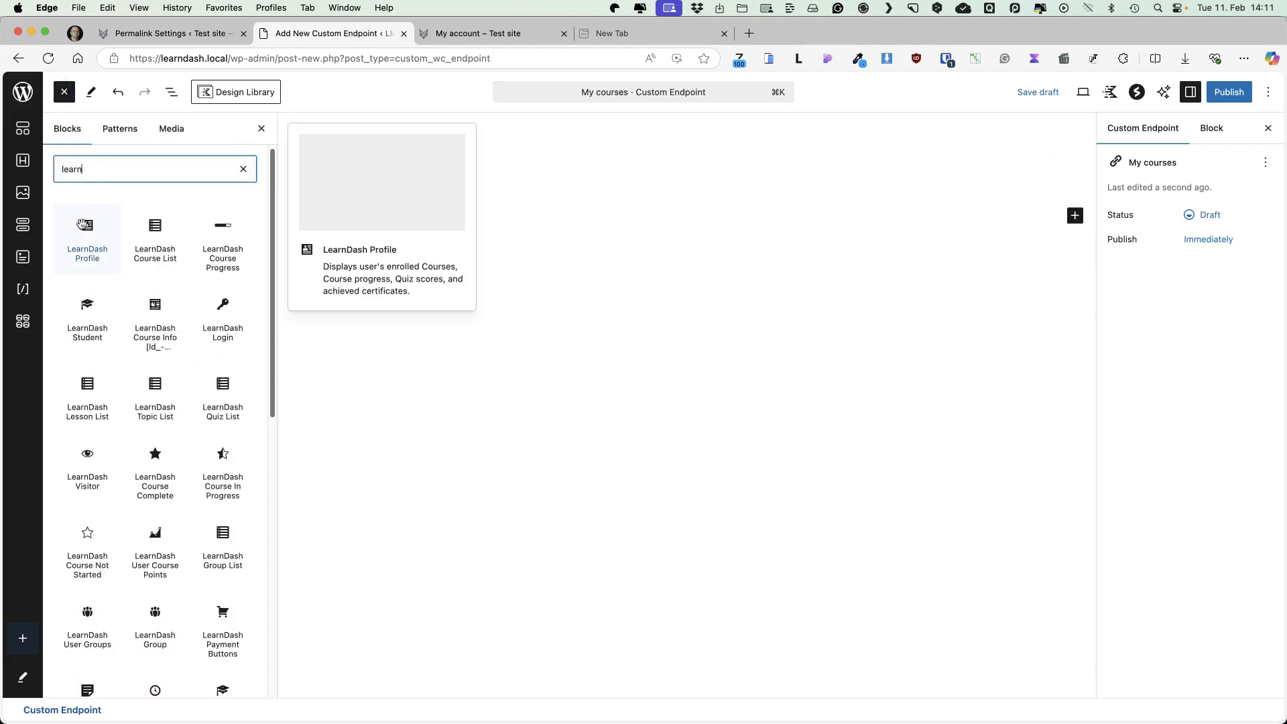
{"action": "left_click", "coordinate": [83, 232]}
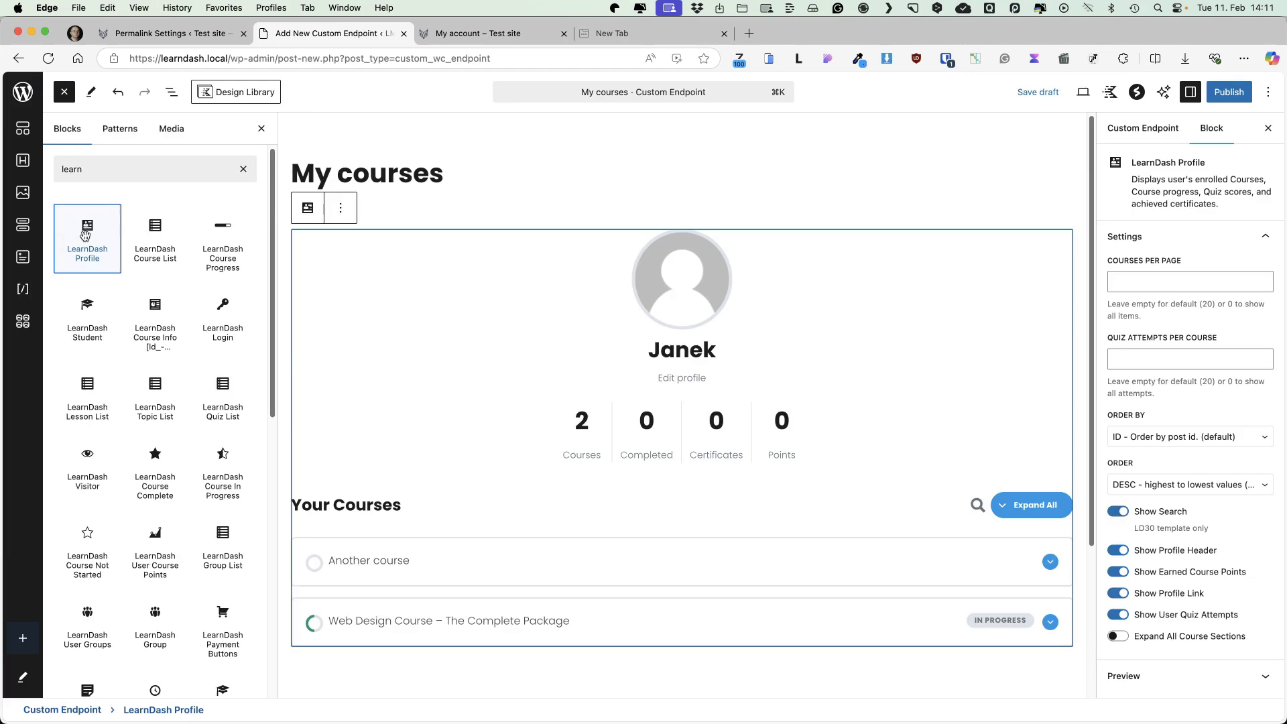
{"action": "key", "text": "Escape"}
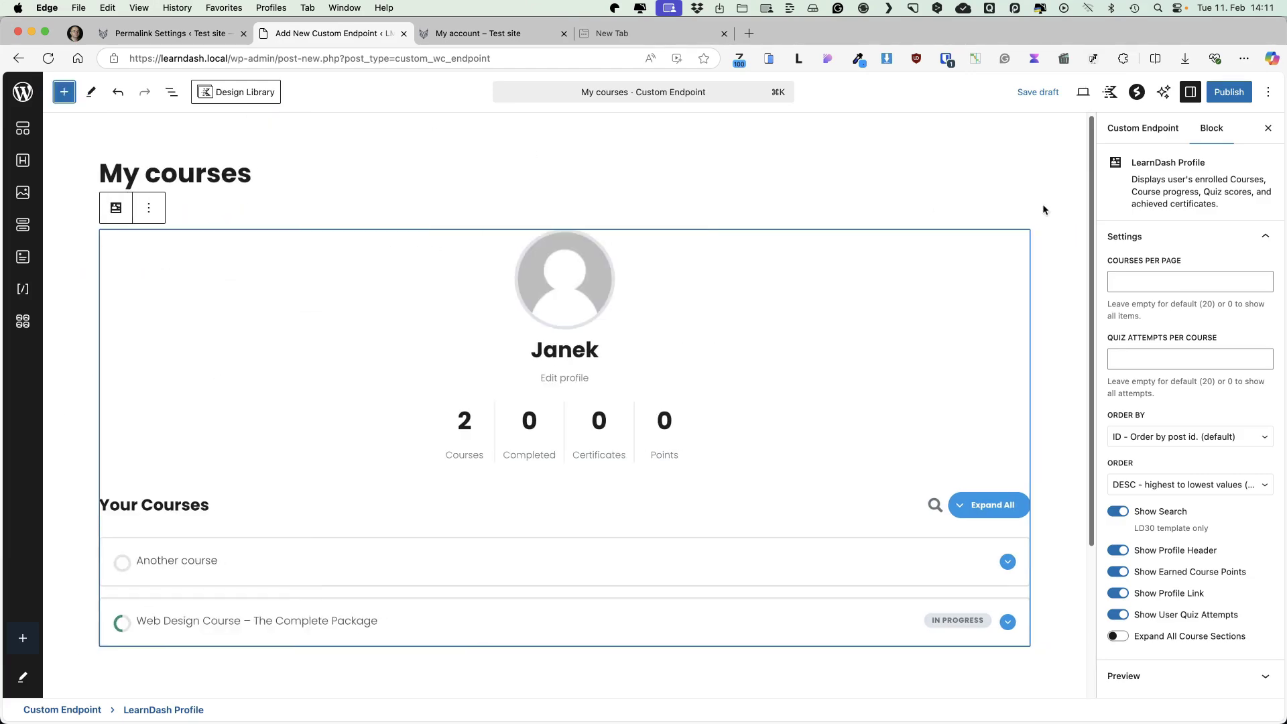
{"action": "left_click", "coordinate": [1228, 92]}
{"action": "left_click", "coordinate": [1233, 92]}
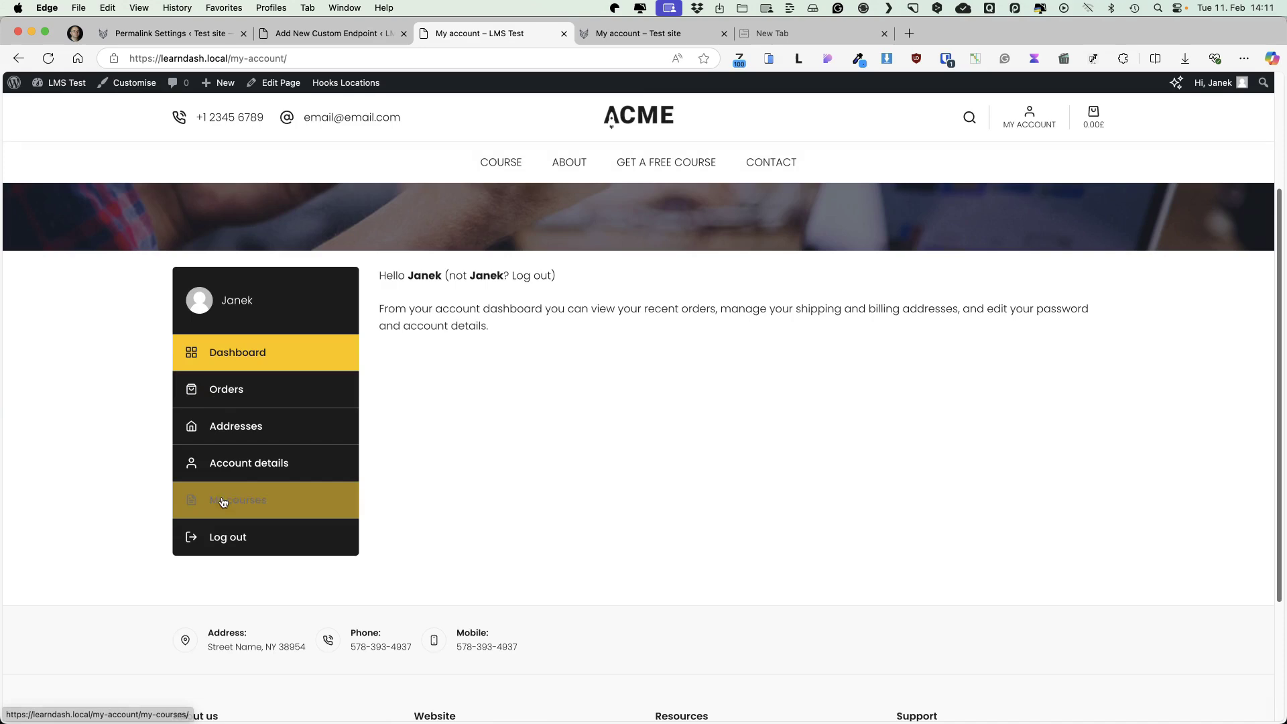
- Open the My courses endpoint on the LMS Test site's My account page and look over its profile and course list
{"action": "left_click", "coordinate": [223, 502]}
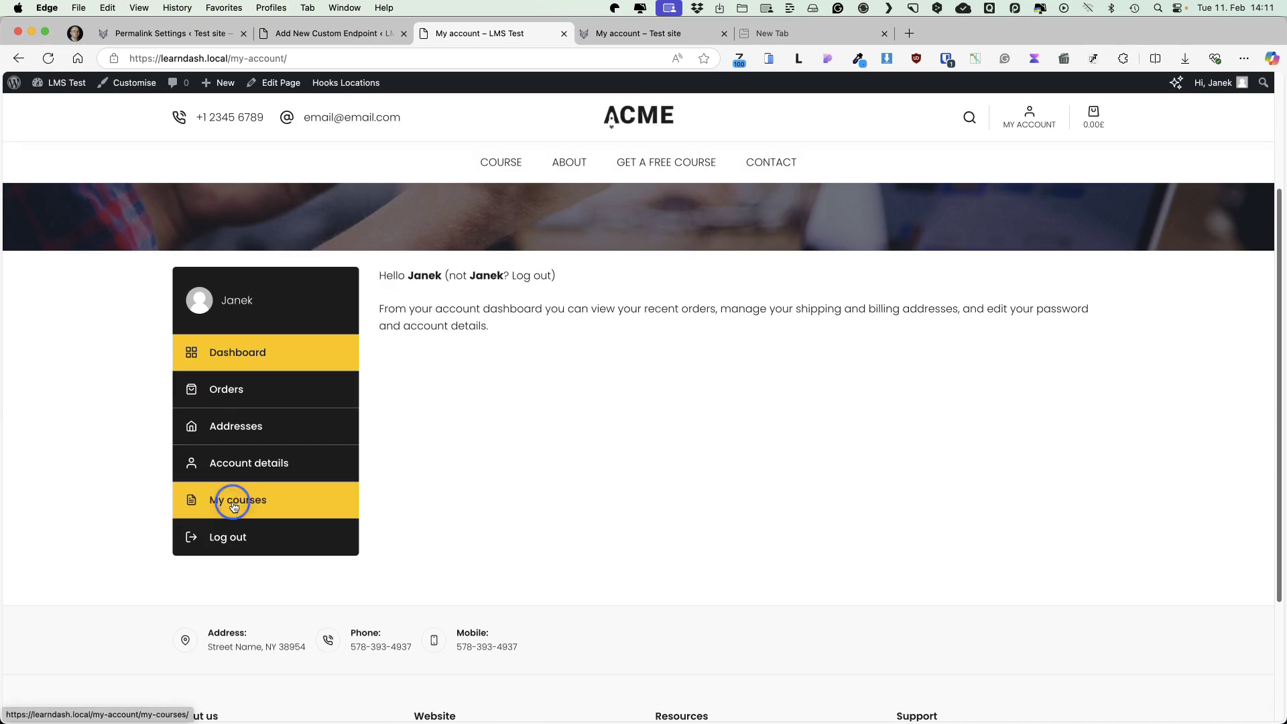
{"action": "scroll", "coordinate": [767, 291], "scroll_direction": "down", "scroll_amount": 5}
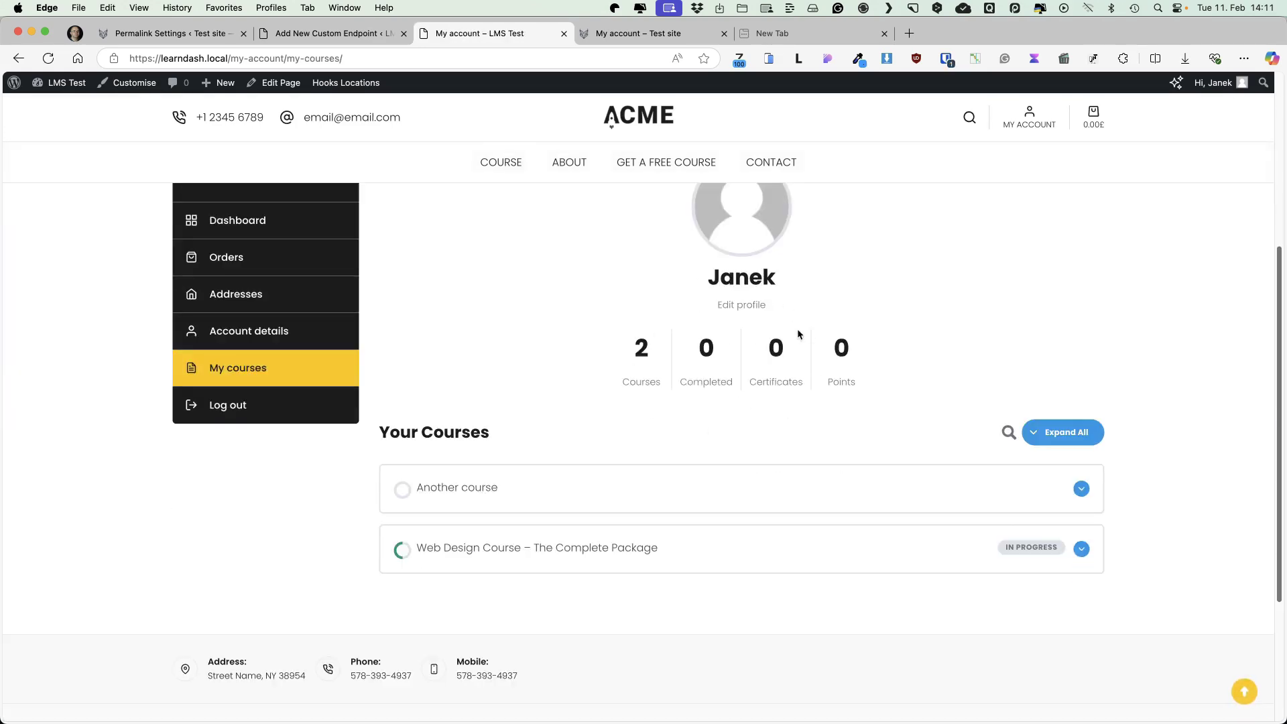
- Turn off Show Profile Header in the endpoint's LearnDash Profile block and try the Expand All Course Sections option, leaving it off
{"action": "left_click", "coordinate": [311, 32]}
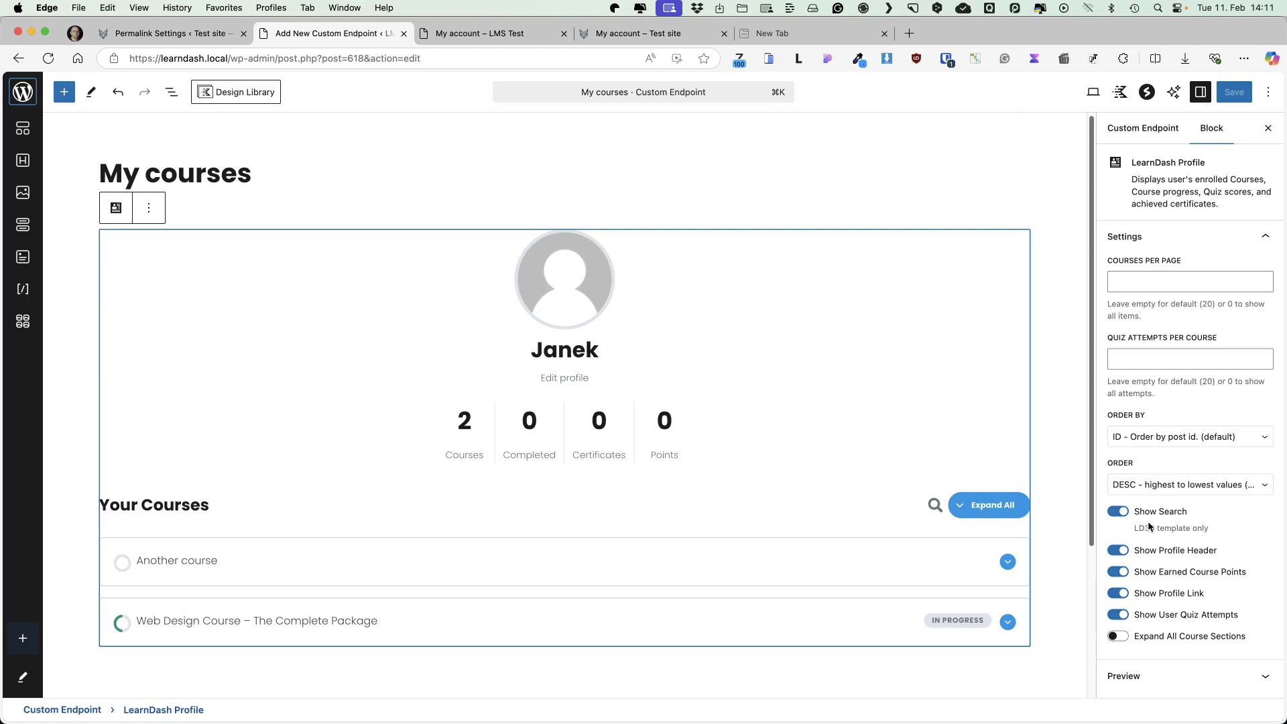
{"action": "left_click", "coordinate": [1118, 552]}
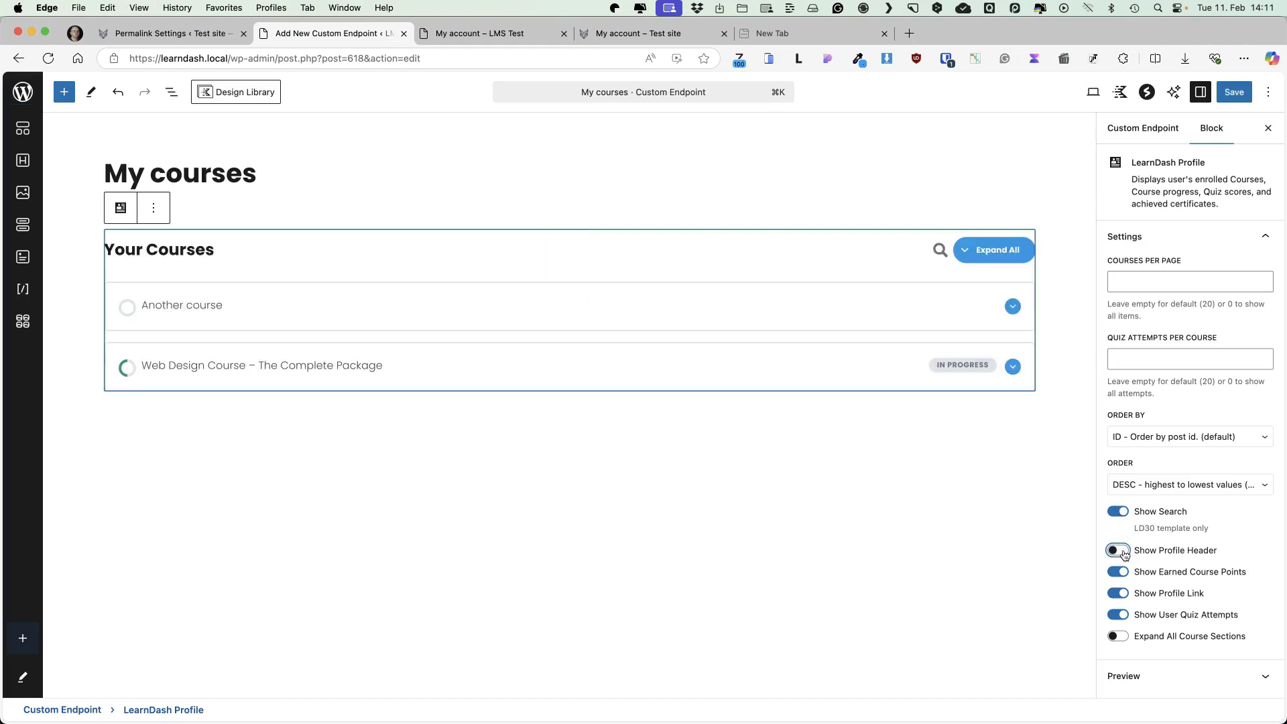
{"action": "left_click", "coordinate": [1117, 636]}
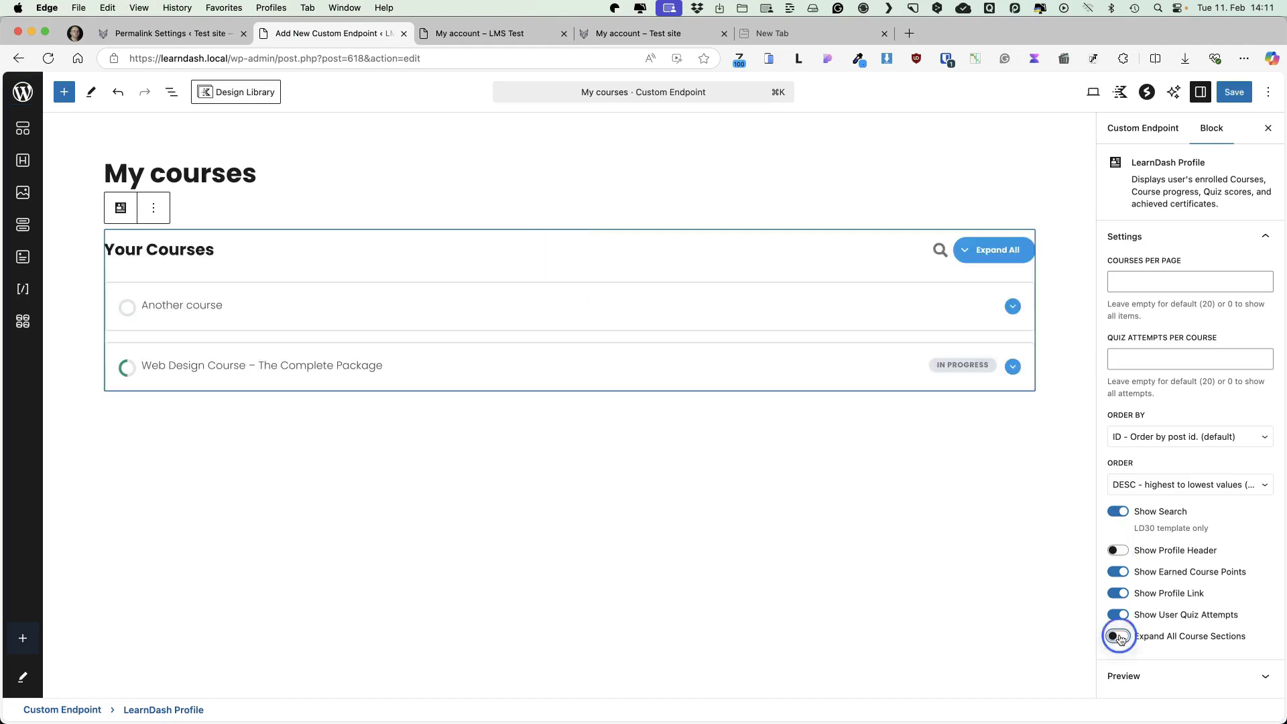
{"action": "key", "text": "space"}
- Search the block library for "learn", look through the available LearnDash blocks and save the My courses endpoint
{"action": "left_click", "coordinate": [64, 91]}
{"action": "type", "text": "learn"}
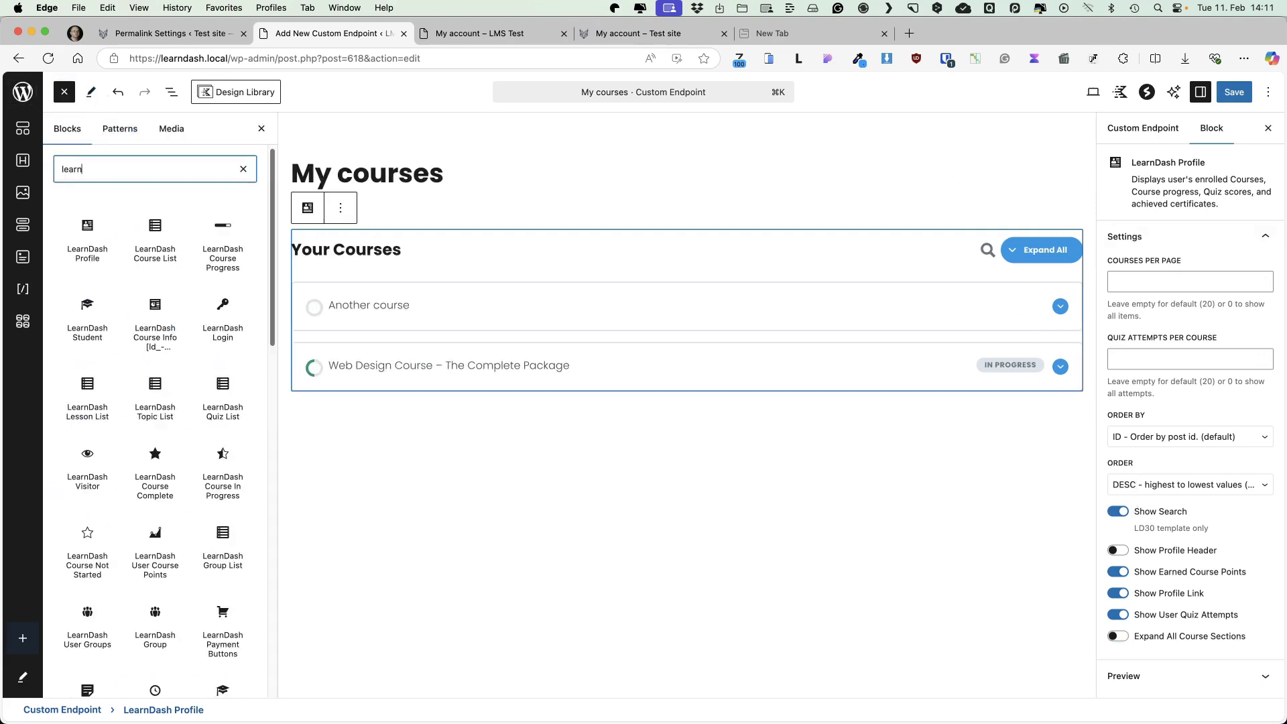
{"action": "scroll", "coordinate": [107, 403], "scroll_direction": "down", "scroll_amount": 5}
{"action": "scroll", "coordinate": [113, 436], "scroll_direction": "down", "scroll_amount": 5}
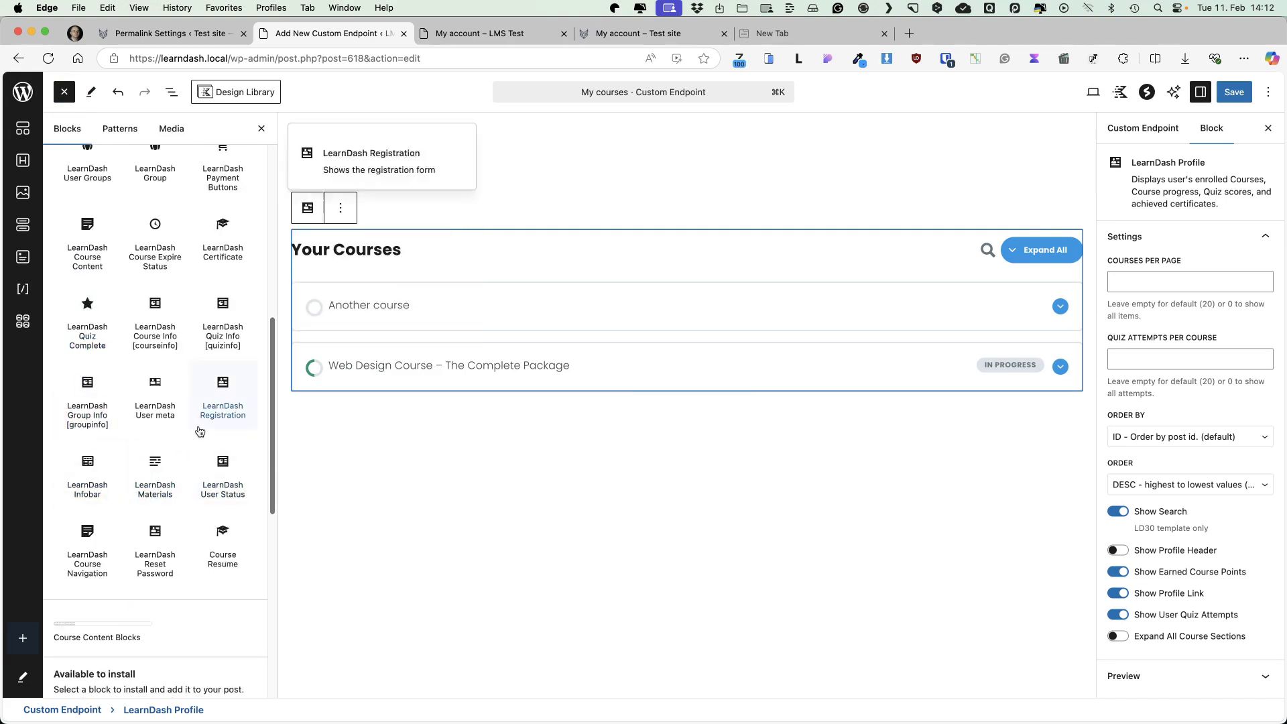
{"action": "key", "text": "super+s"}
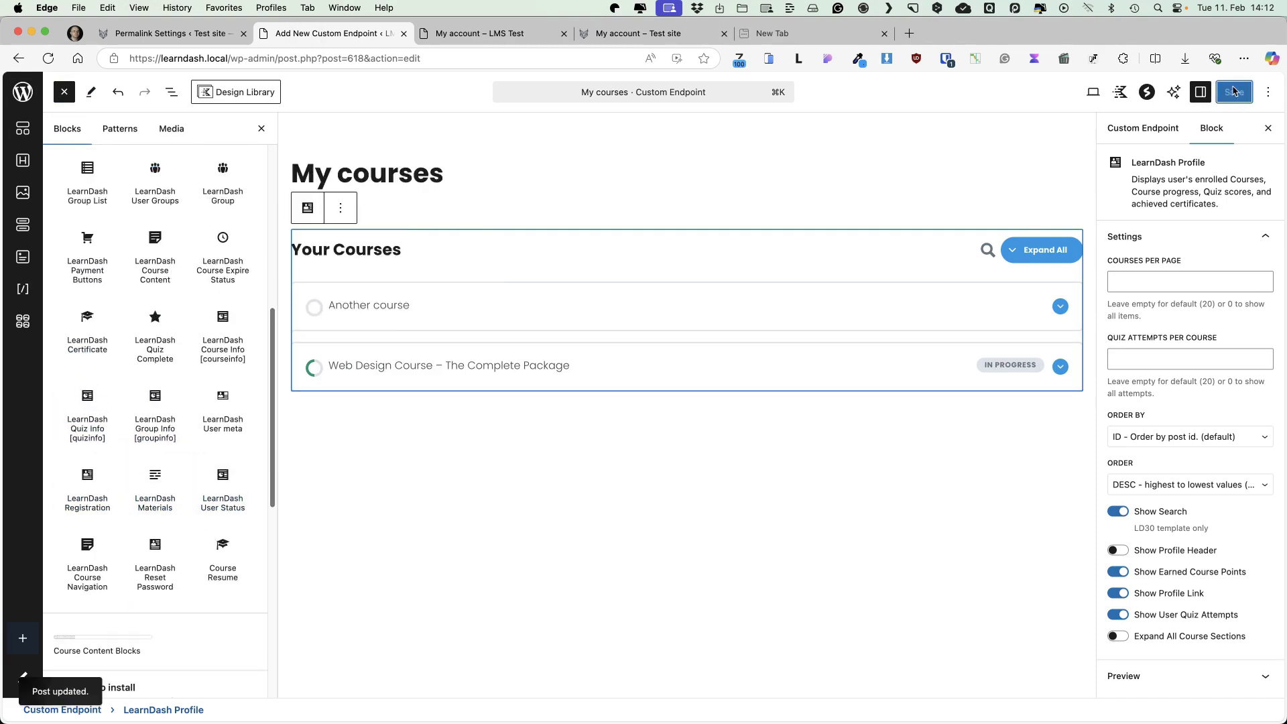
- Reload the My courses page on the LMS Test site and check the course list by expanding and collapsing all courses
{"action": "left_click", "coordinate": [480, 33]}
{"action": "left_click", "coordinate": [47, 59]}
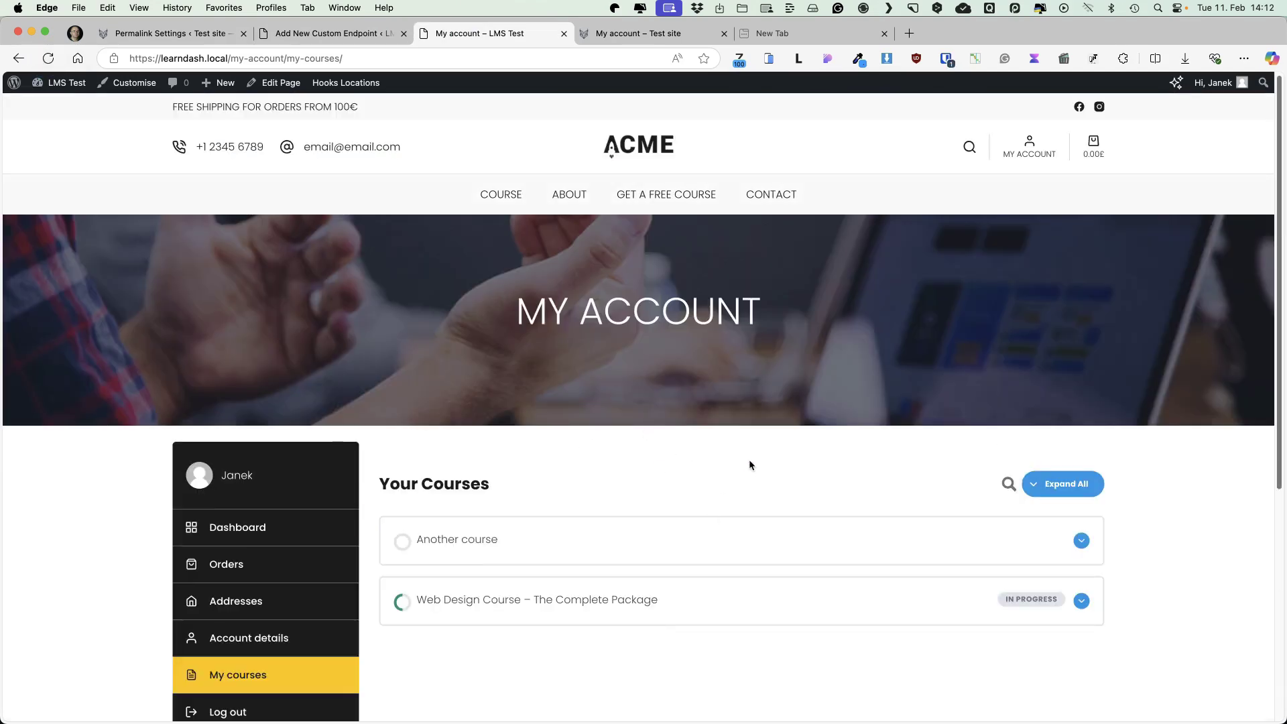
{"action": "scroll", "coordinate": [871, 469], "scroll_direction": "down", "scroll_amount": 2}
{"action": "left_click", "coordinate": [1061, 411]}
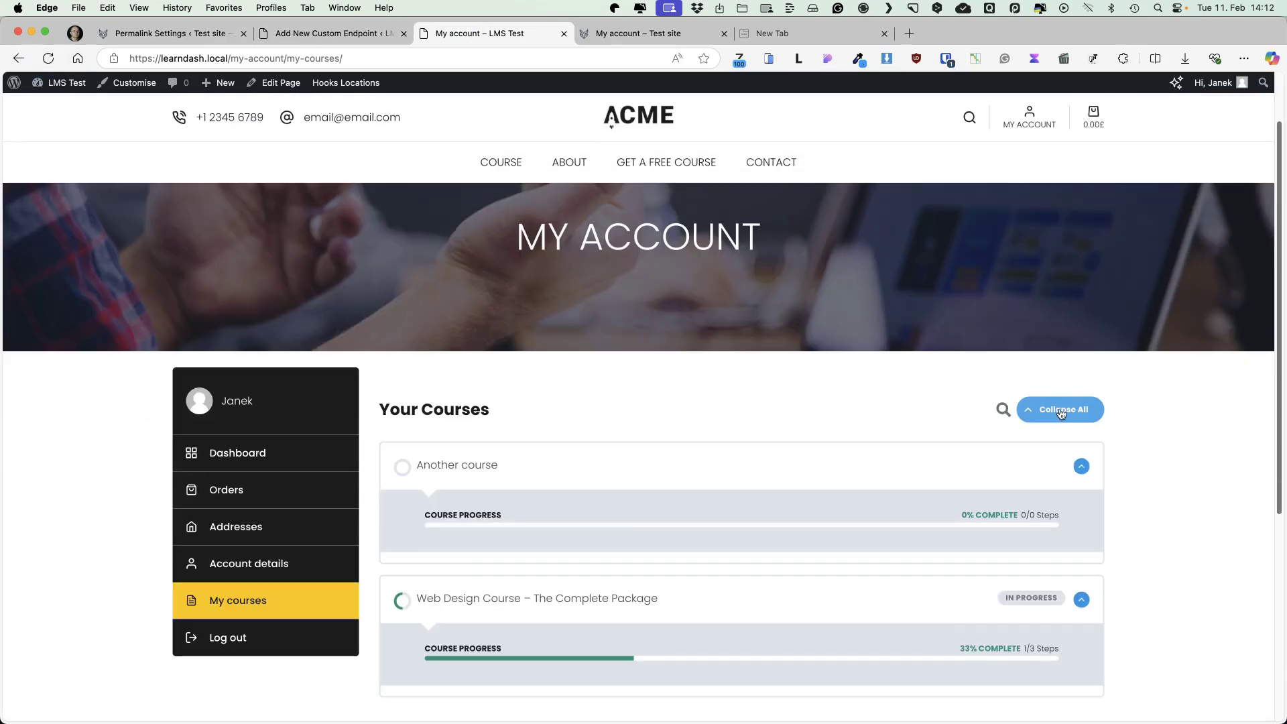
{"action": "left_click", "coordinate": [1061, 410]}
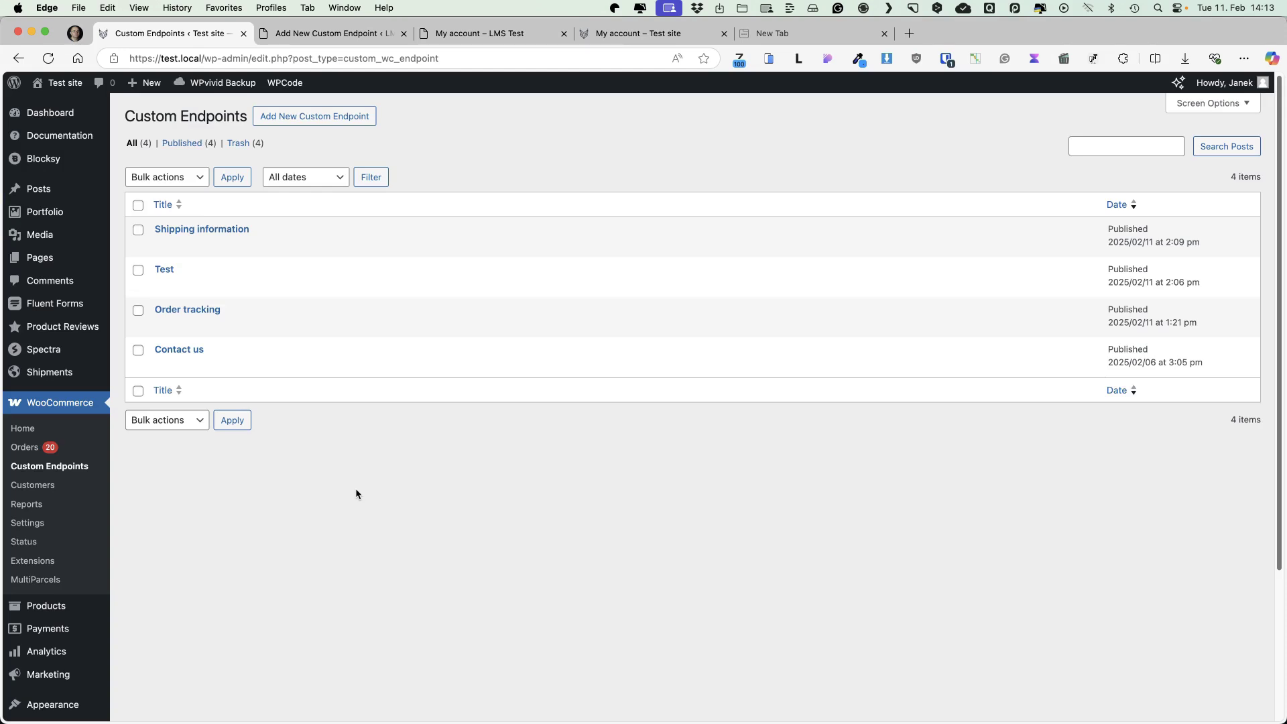
- Open the Test site's product Custom Tabs list and a blank new custom tab to examine its product category assignment options
{"action": "scroll", "coordinate": [173, 561], "scroll_direction": "down", "scroll_amount": 3}
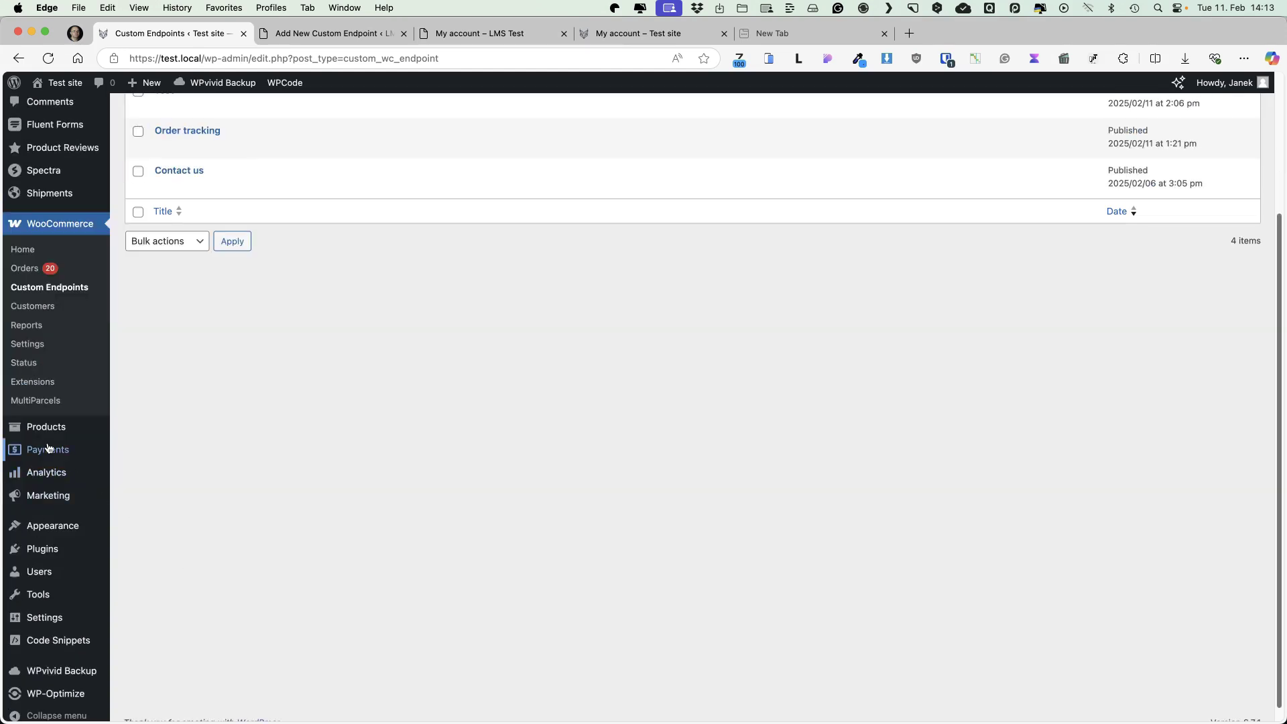
{"action": "mouse_move", "coordinate": [52, 436]}
{"action": "left_click", "coordinate": [155, 567]}
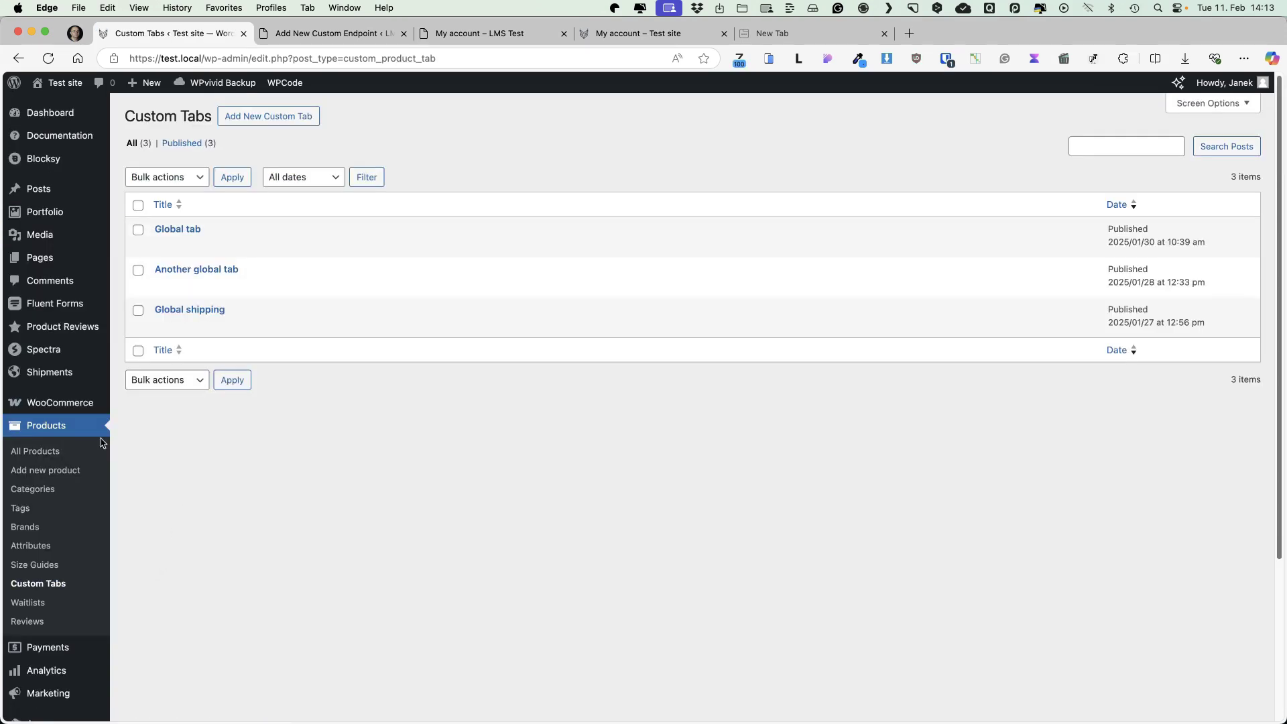
{"action": "left_click", "coordinate": [270, 117]}
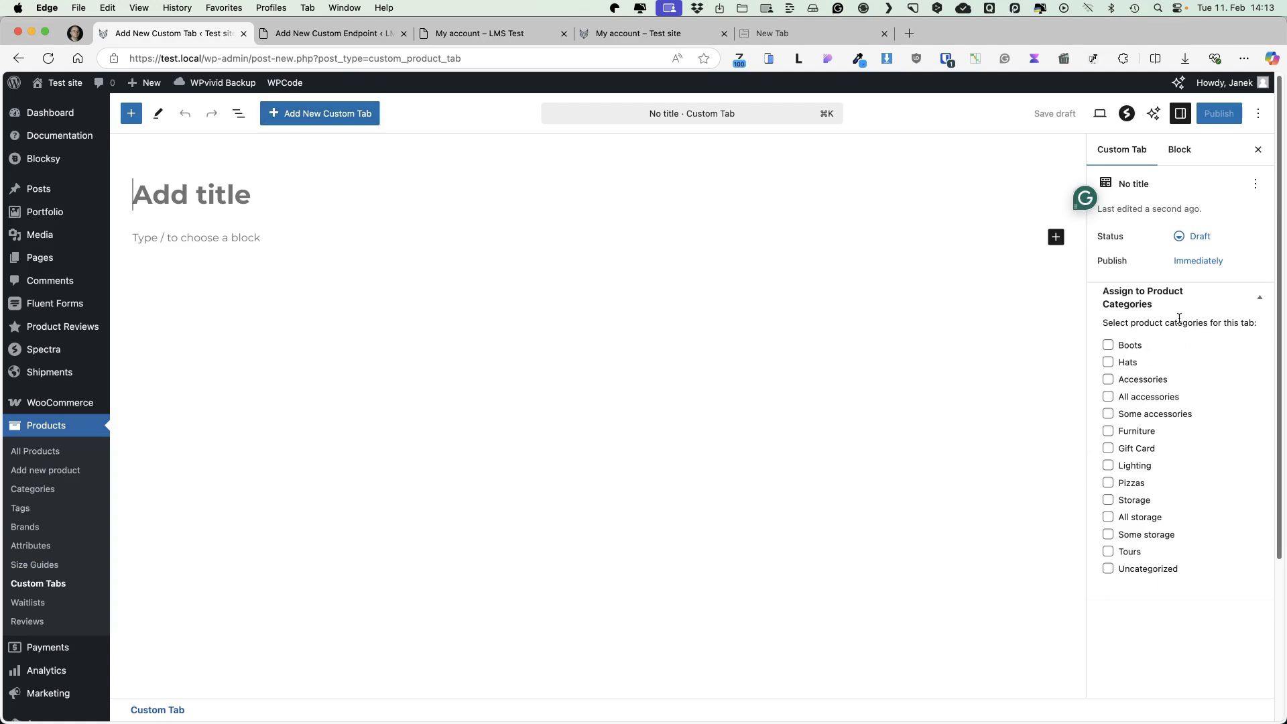
- View the Blue Umbral product page and examine its Global tab, Another global tab and Global shipping tabs
{"action": "left_click", "coordinate": [446, 34]}
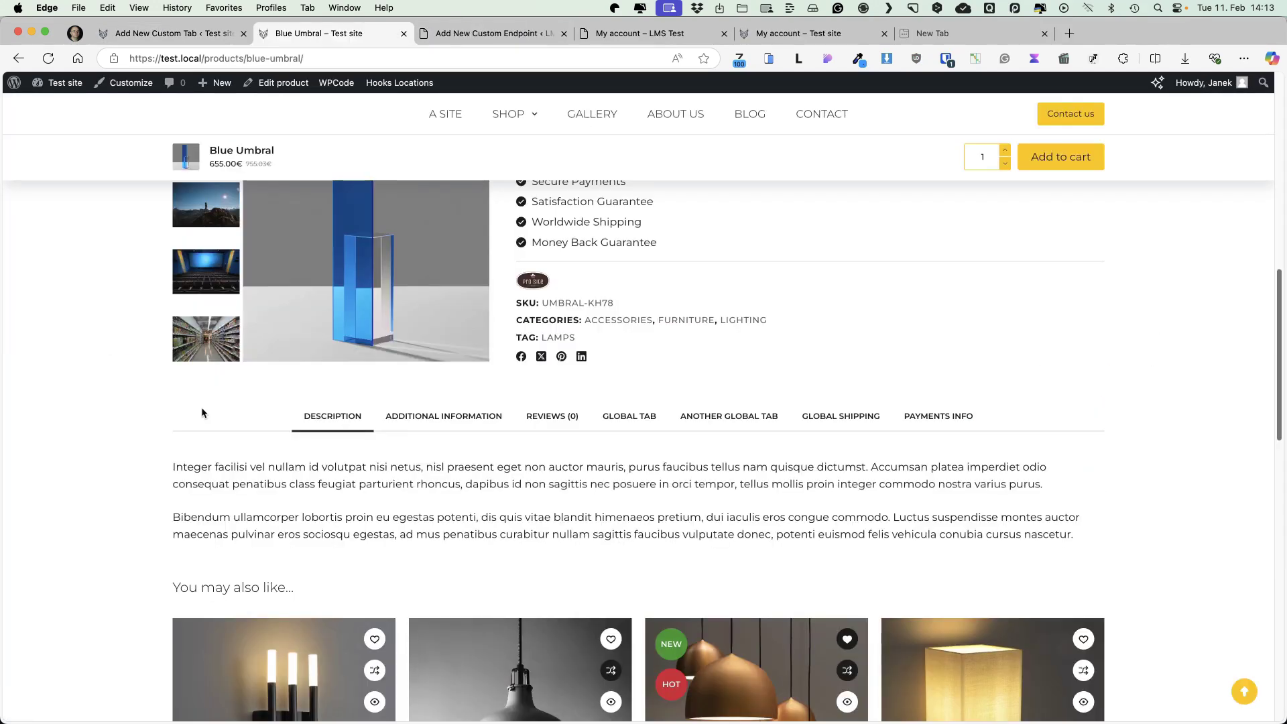
{"action": "left_click", "coordinate": [637, 419]}
{"action": "left_click", "coordinate": [694, 421]}
{"action": "left_click", "coordinate": [818, 423]}
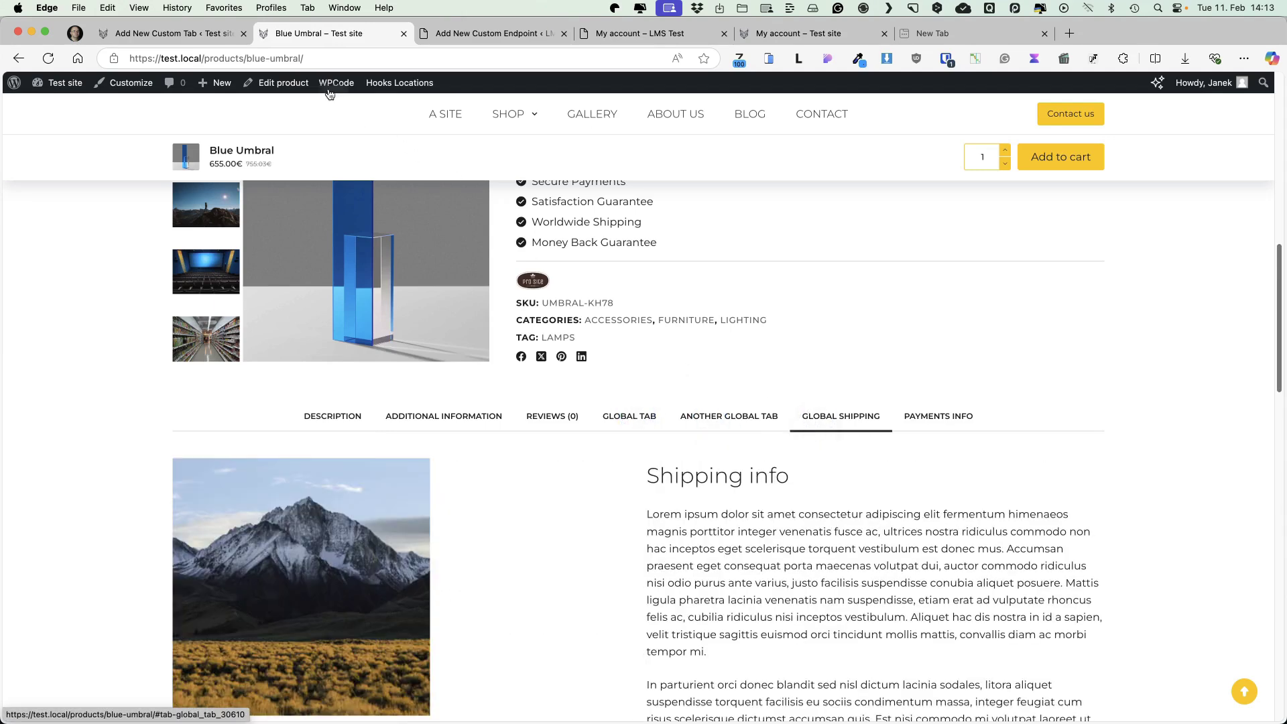
- Open the Blue Umbral product for editing, review its Custom Tab product data and return to the blank custom tab editor
{"action": "left_click", "coordinate": [273, 86]}
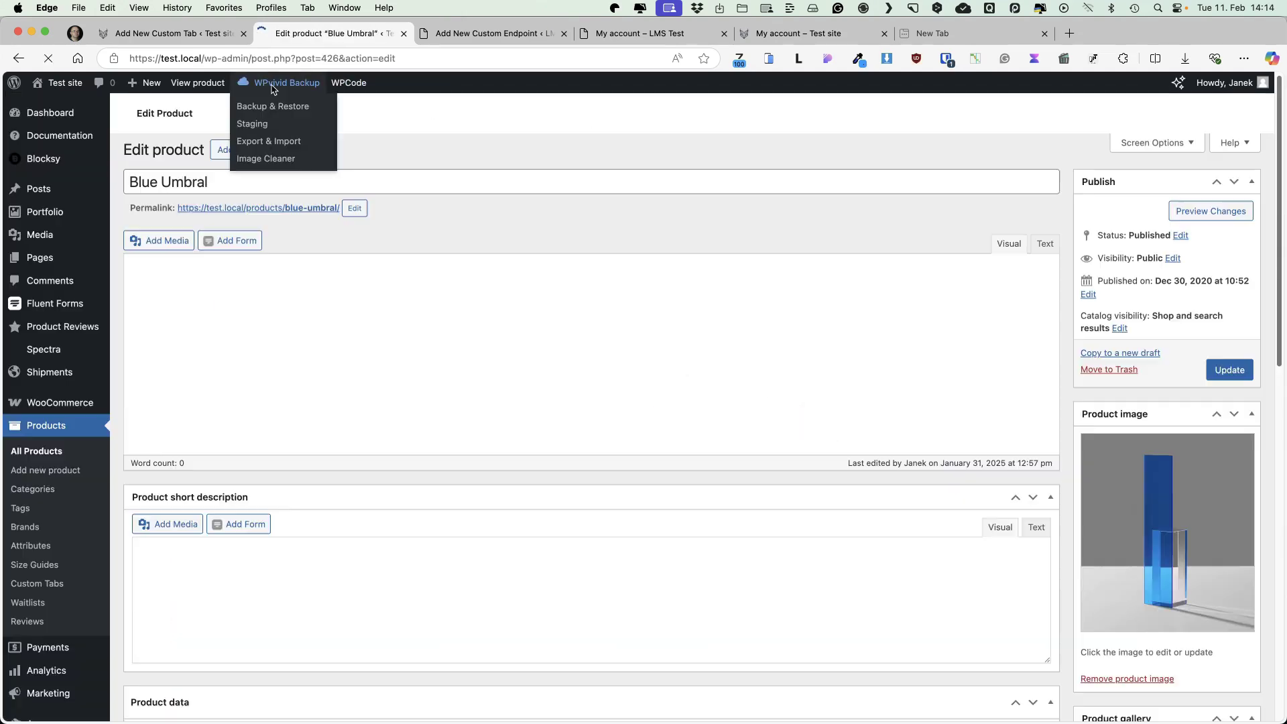
{"action": "scroll", "coordinate": [534, 502], "scroll_direction": "down", "scroll_amount": 10}
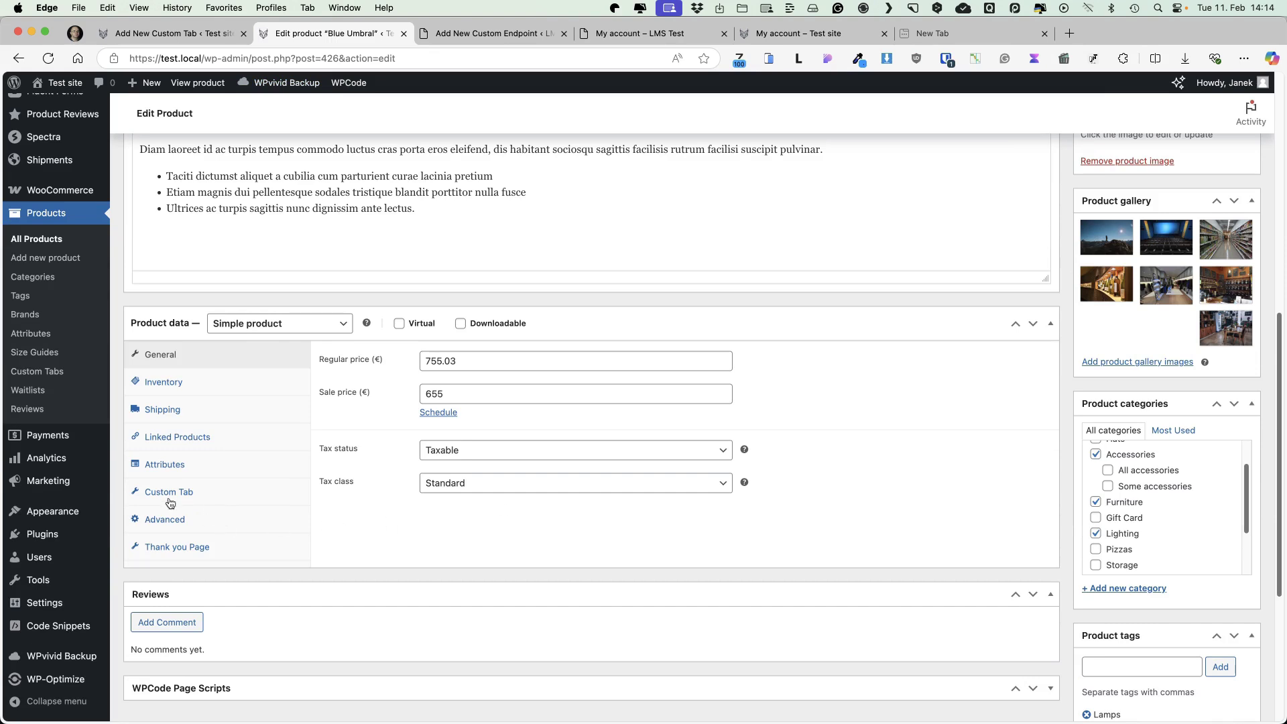
{"action": "left_click", "coordinate": [170, 496]}
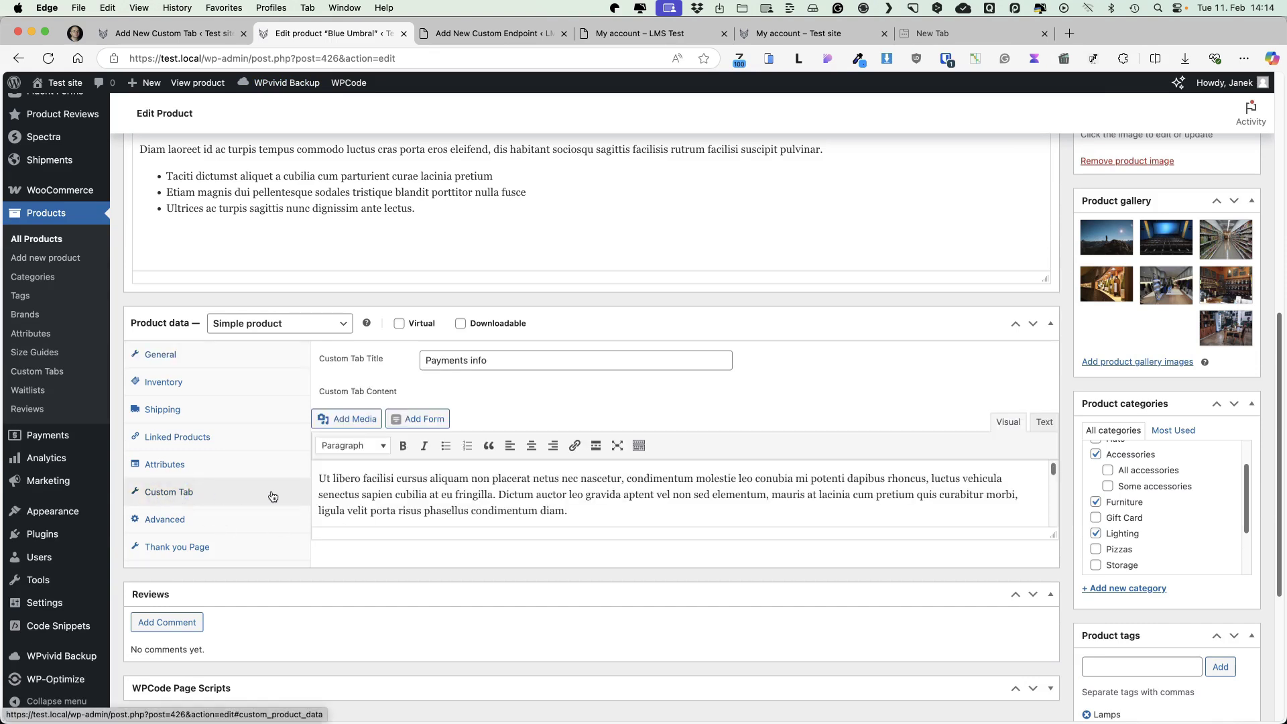
{"action": "left_click", "coordinate": [206, 34]}
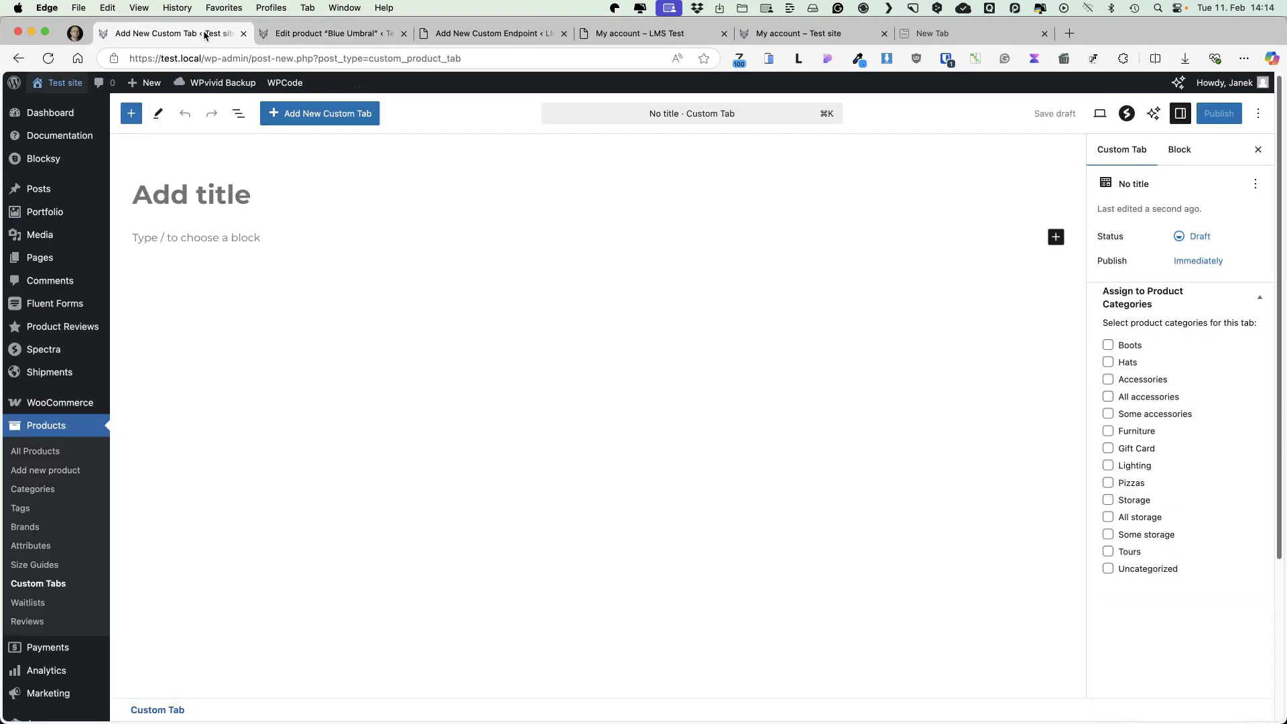